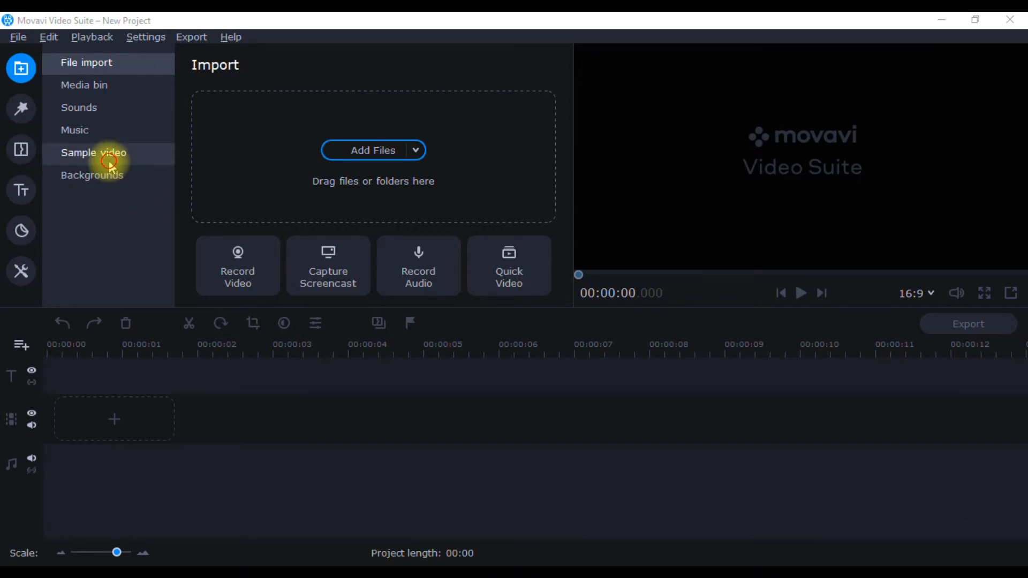
Step: Browse the built-in sample videos and preview the City and Countdown 2 clips
click(110, 164)
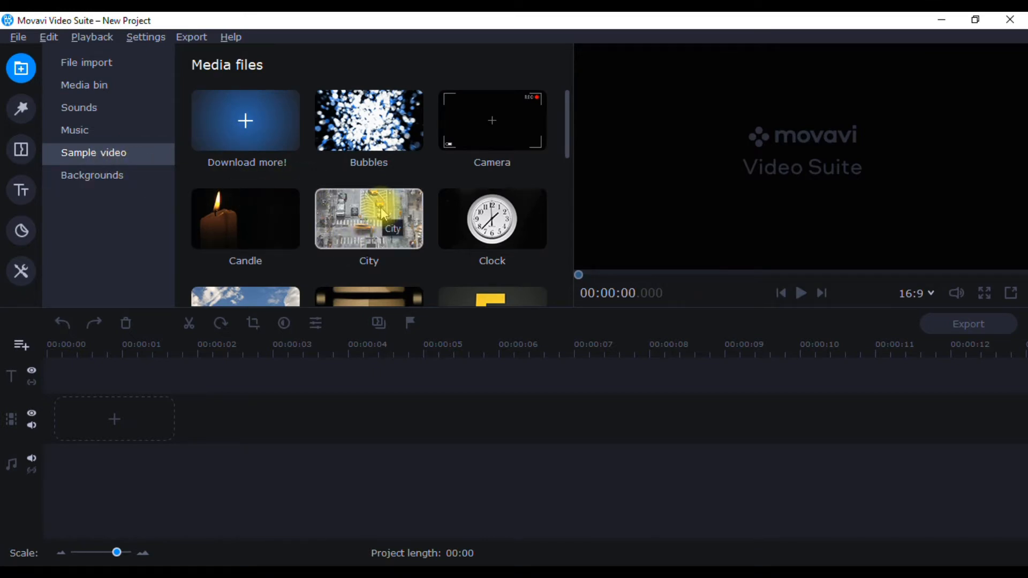
scroll(419, 178, down, 3)
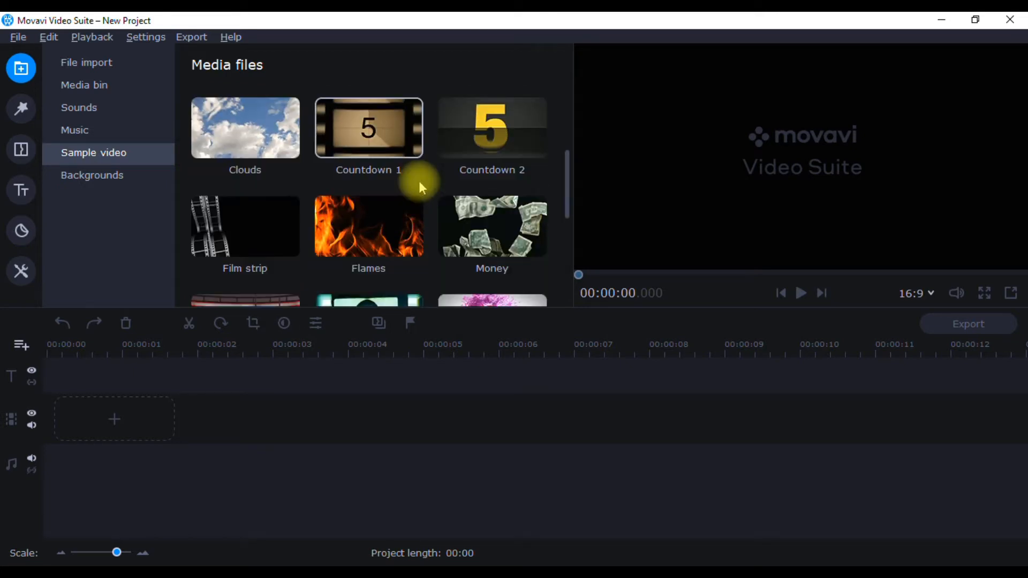
scroll(419, 182, down, 5)
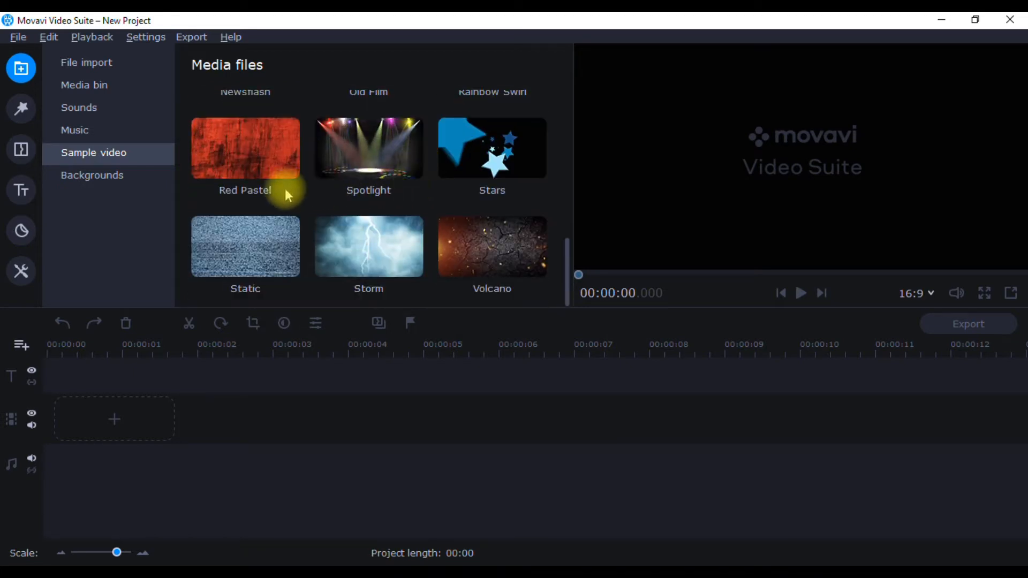
scroll(401, 249, up, 2)
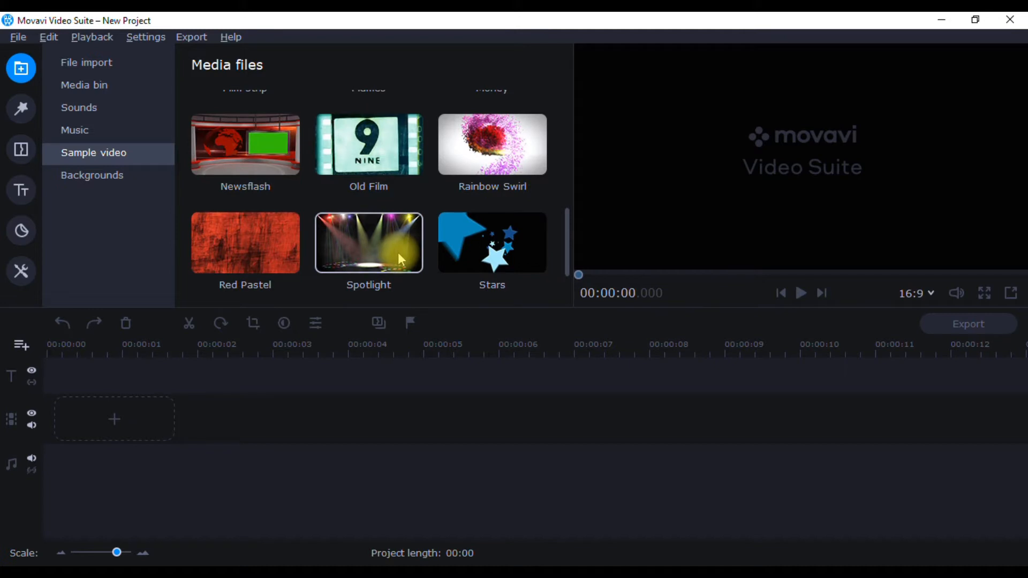
scroll(399, 256, up, 5)
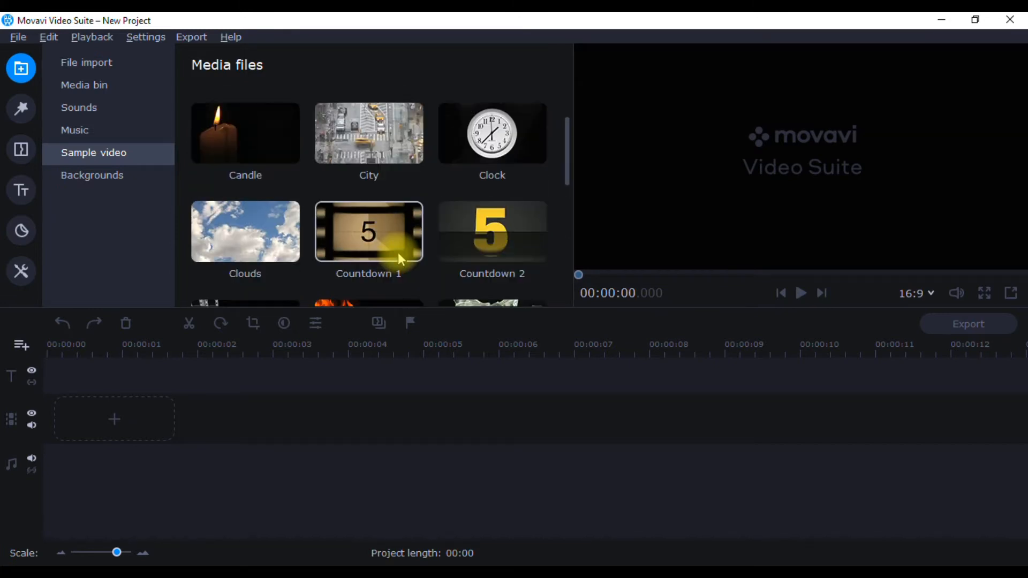
scroll(397, 252, up, 2)
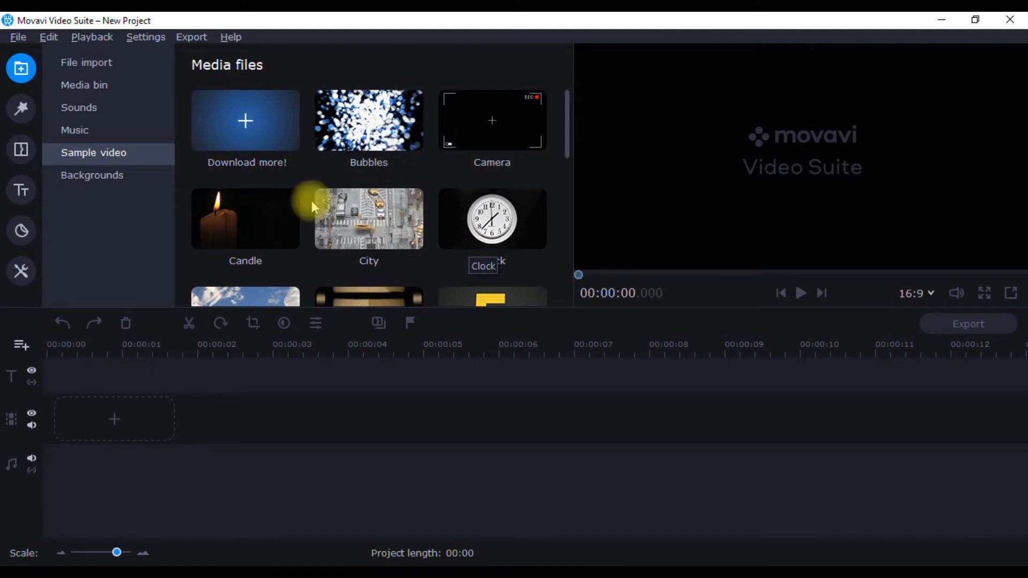
click(400, 224)
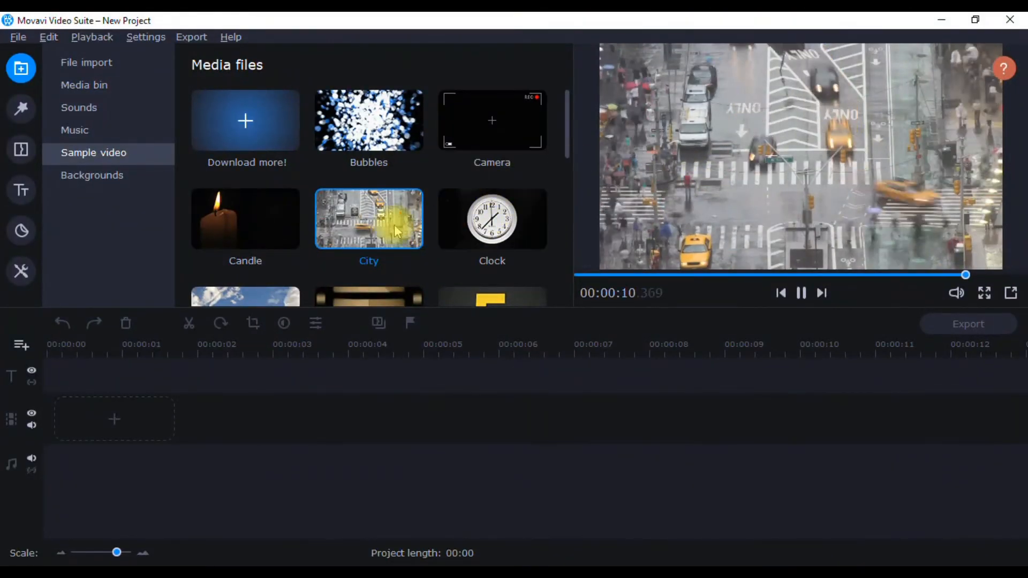
scroll(377, 214, down, 3)
click(486, 194)
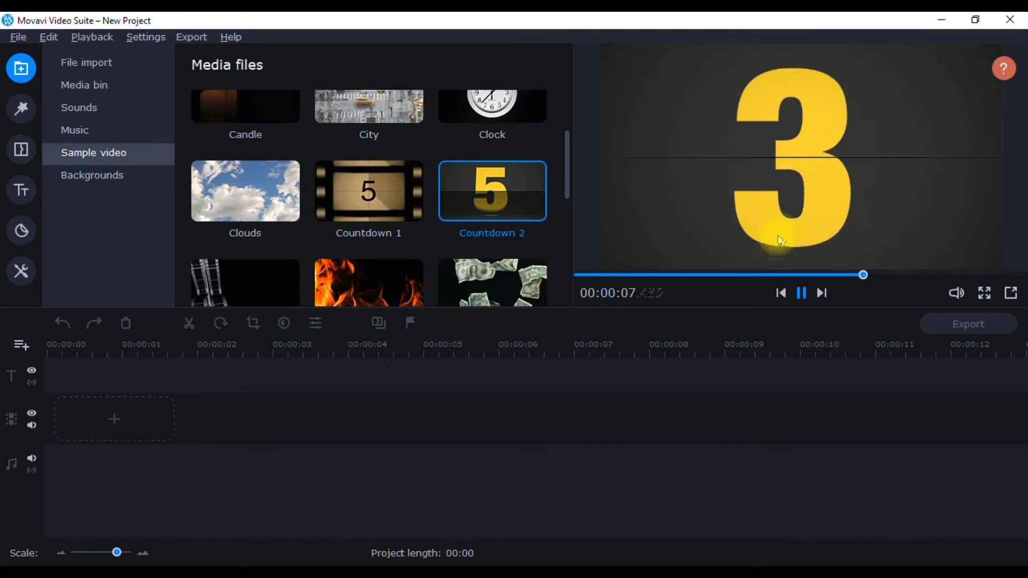
key(space)
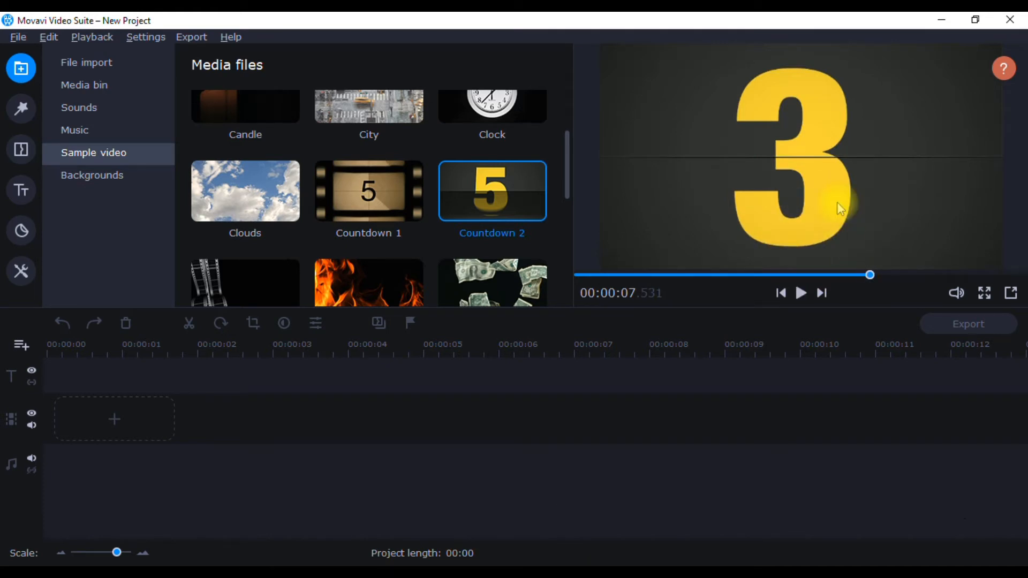
Step: Preview the Bubbles sample clip and add it at the start of the video track
scroll(514, 239, up, 2)
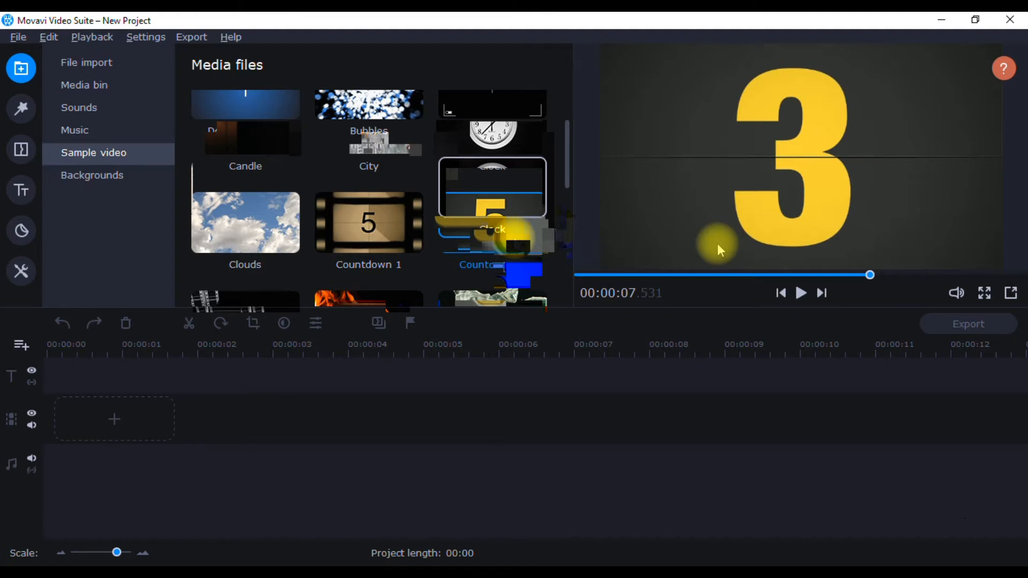
scroll(515, 238, up, 1)
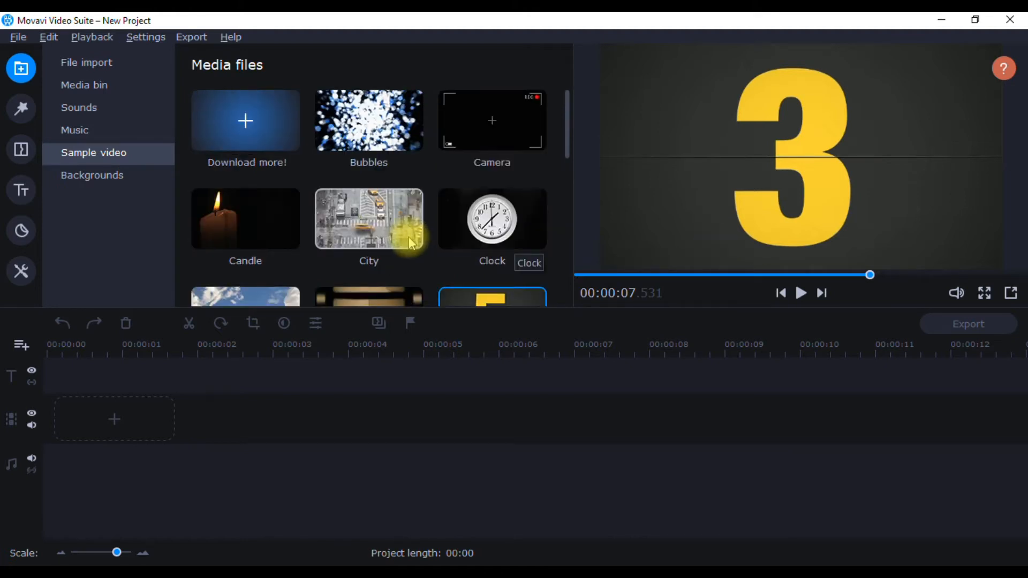
click(366, 138)
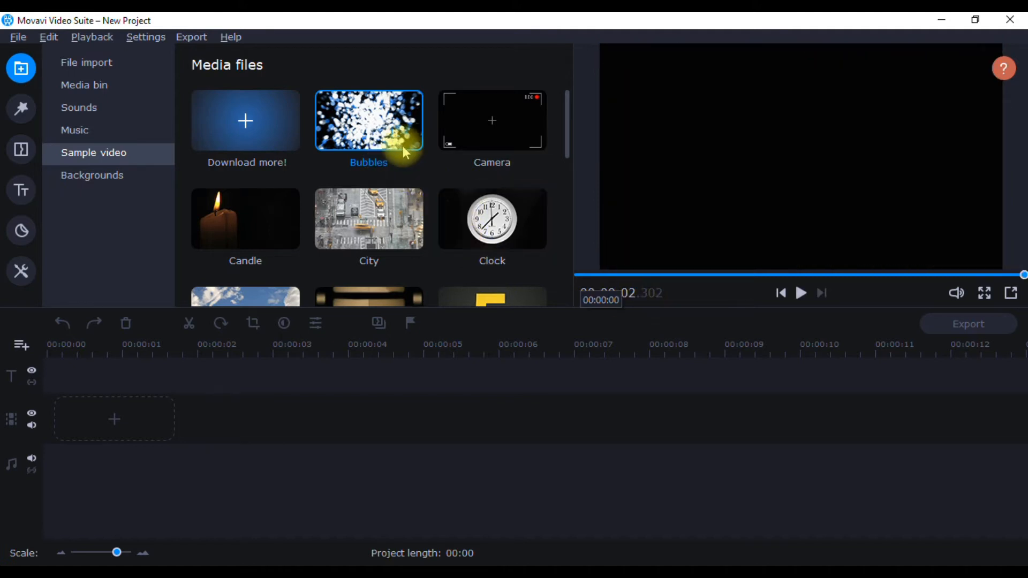
drag(392, 143, 75, 419)
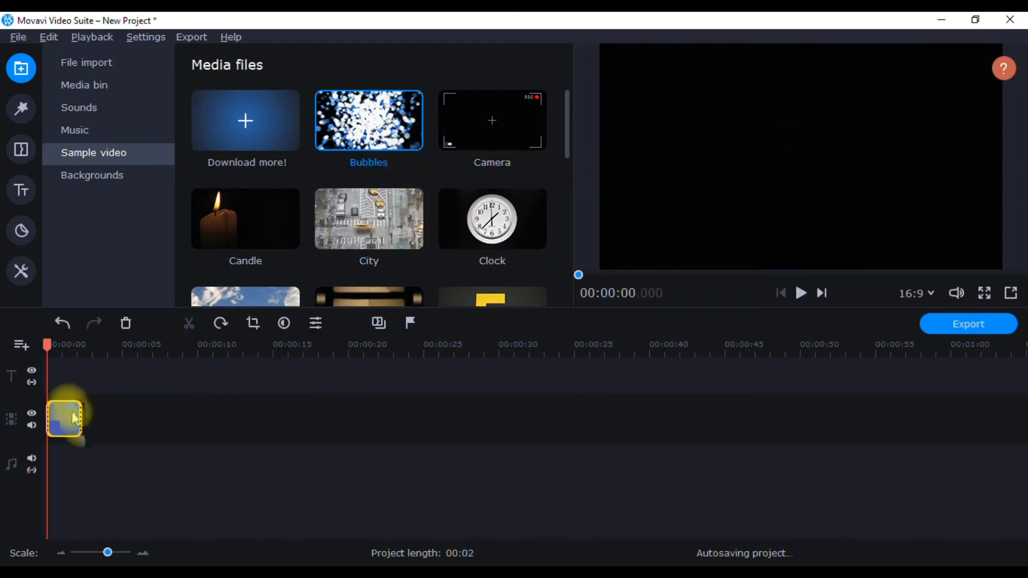
Step: Add the Rainbow Swirl sample clip directly after the Bubbles clip on the video track and play the sequence from the start
click(149, 549)
click(145, 555)
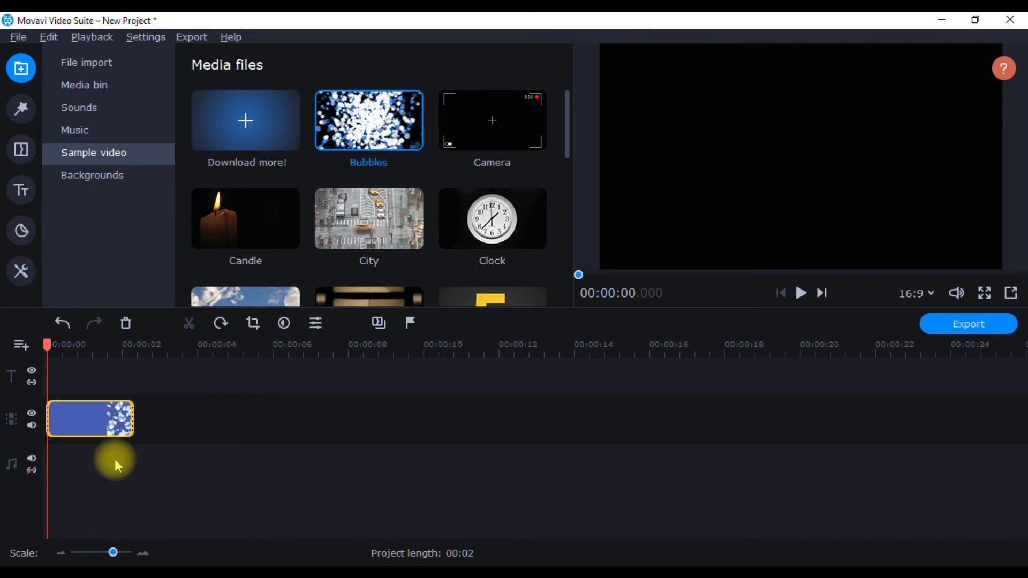
click(139, 557)
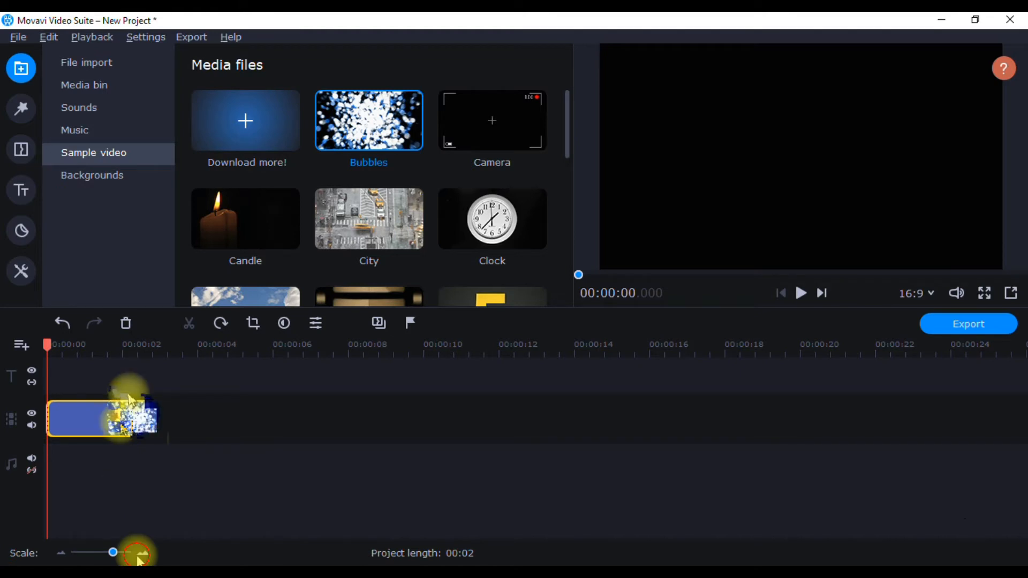
click(140, 556)
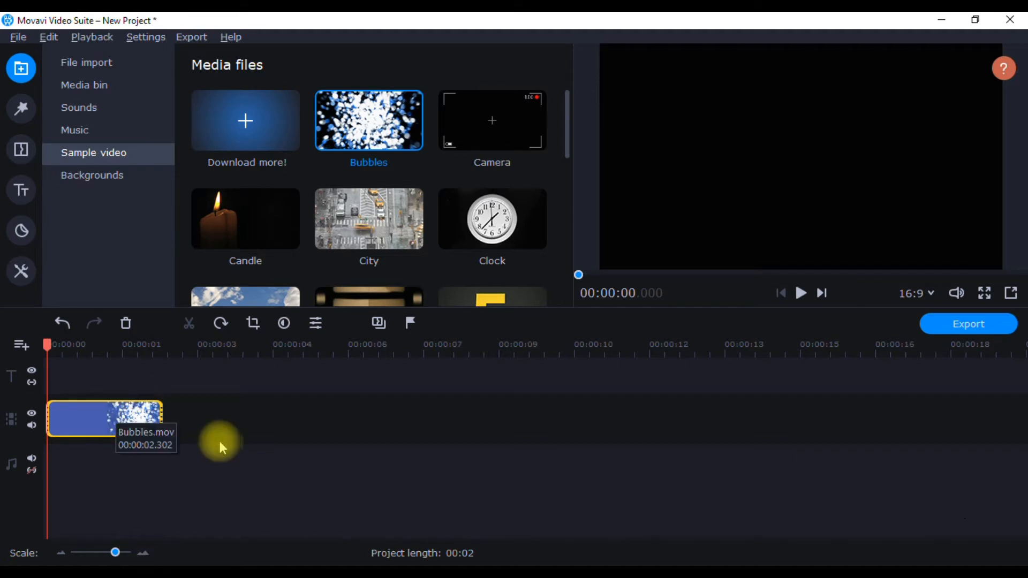
scroll(394, 207, down, 1)
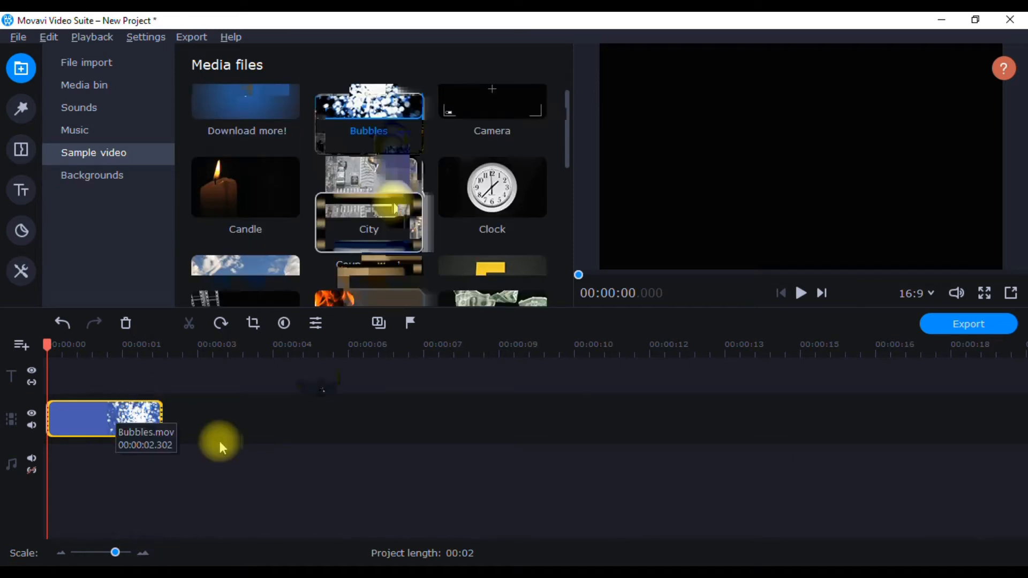
scroll(395, 208, down, 1)
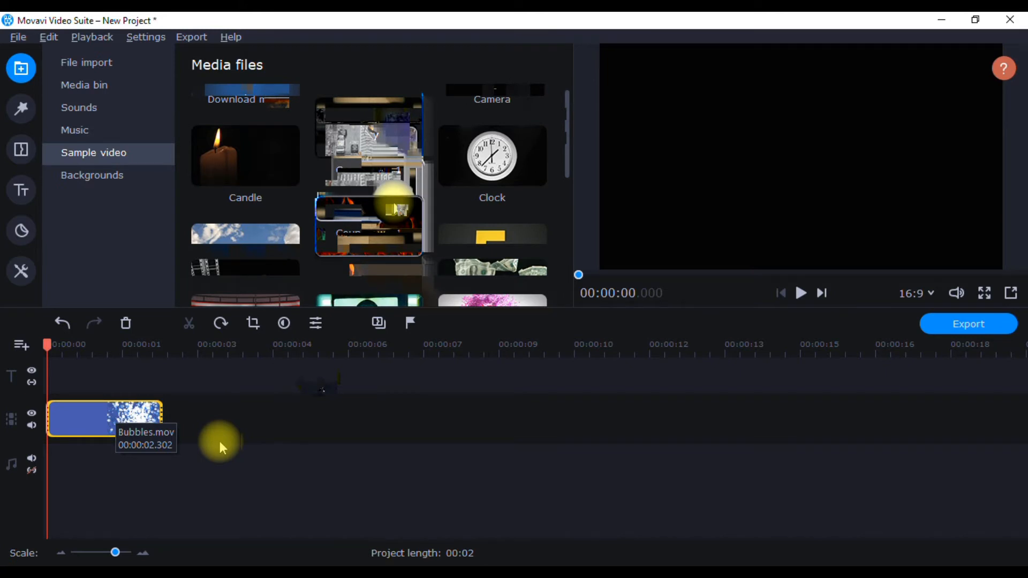
scroll(395, 208, down, 3)
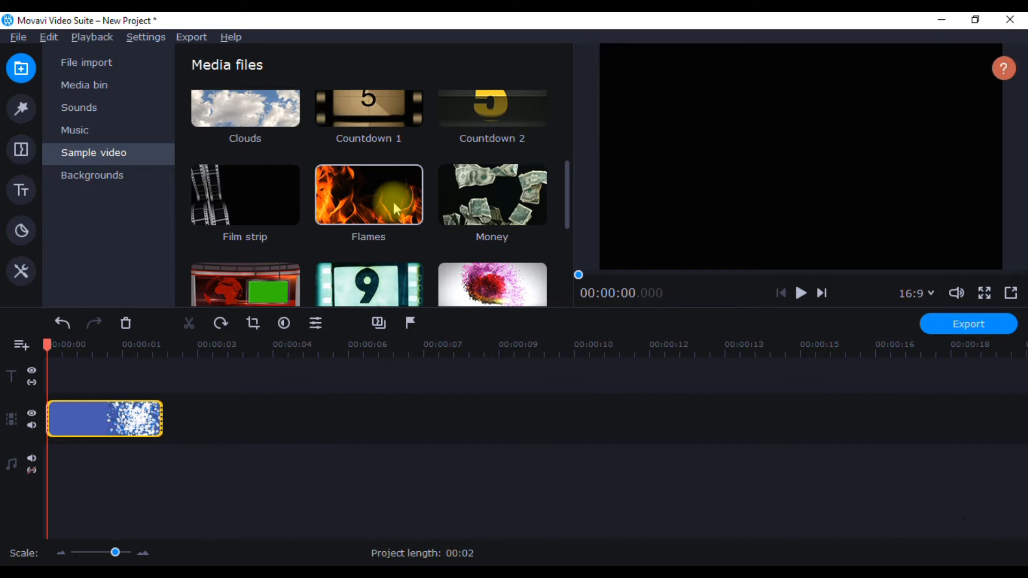
scroll(393, 200, down, 3)
drag(514, 177, 170, 401)
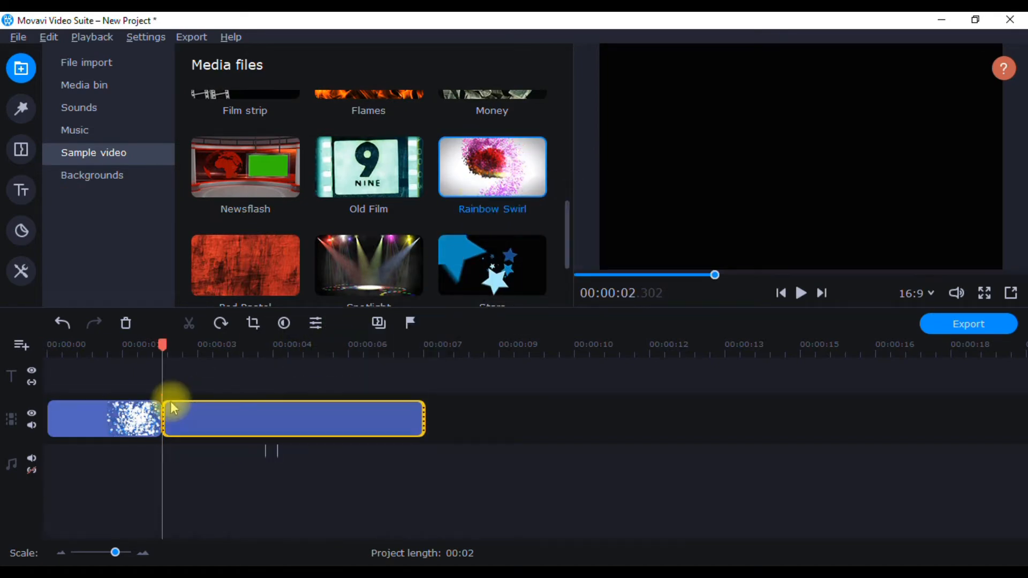
click(54, 342)
key(space)
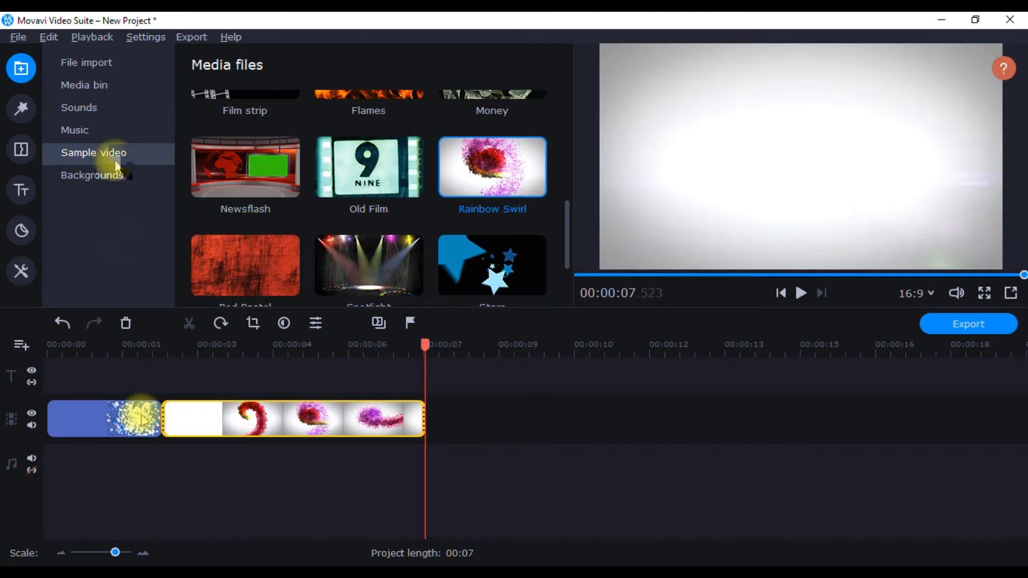
Step: Browse the built-in music collection and preview the Bright Future track
click(92, 131)
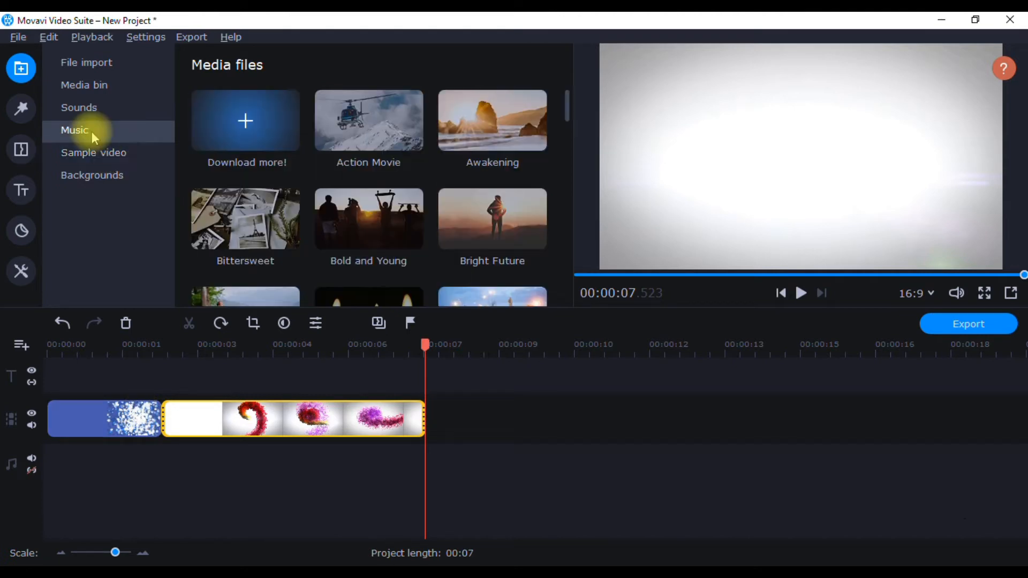
scroll(374, 118, down, 1)
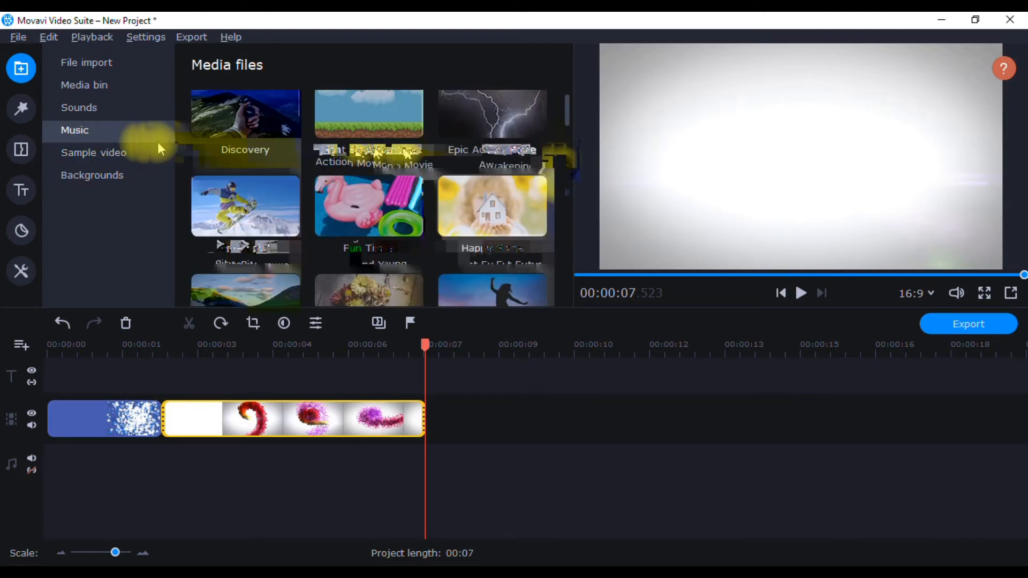
scroll(553, 223, down, 5)
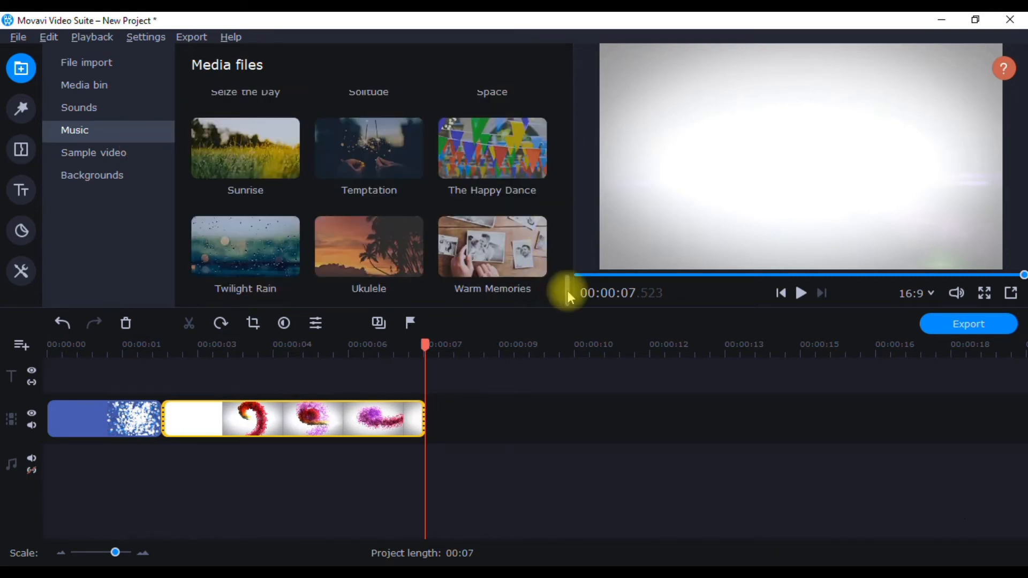
drag(568, 291, 567, 182)
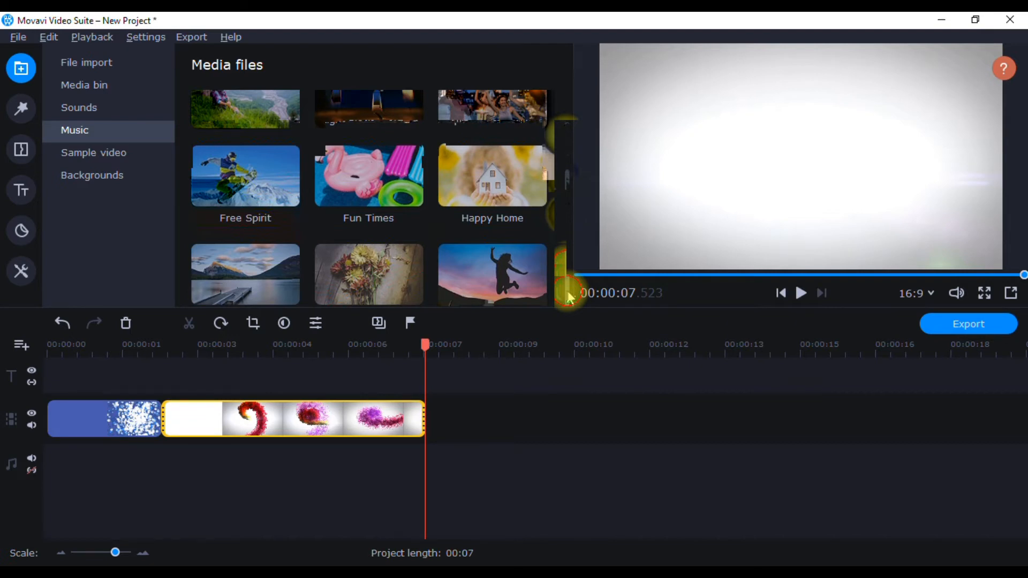
scroll(493, 219, up, 5)
click(478, 213)
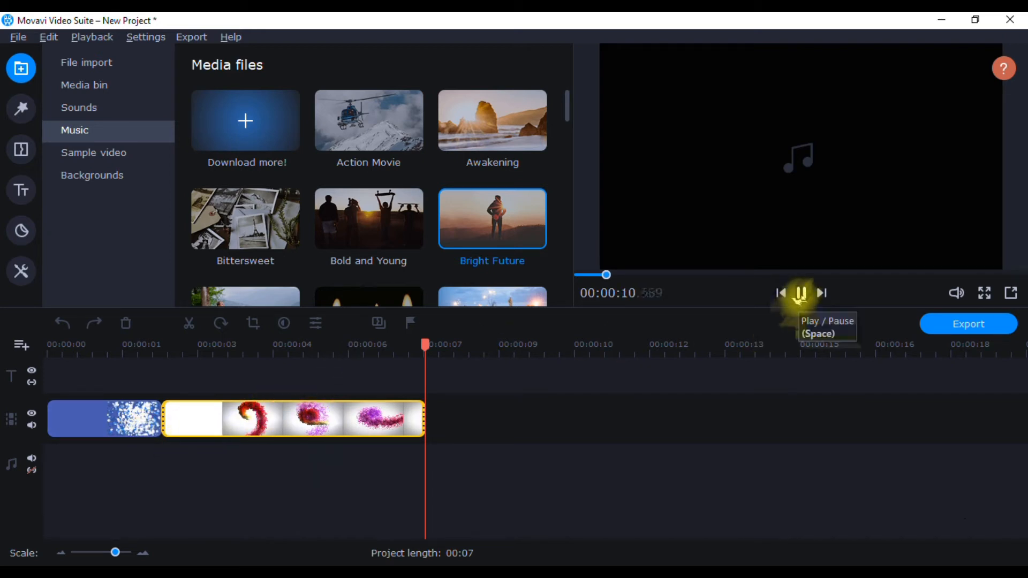
click(801, 293)
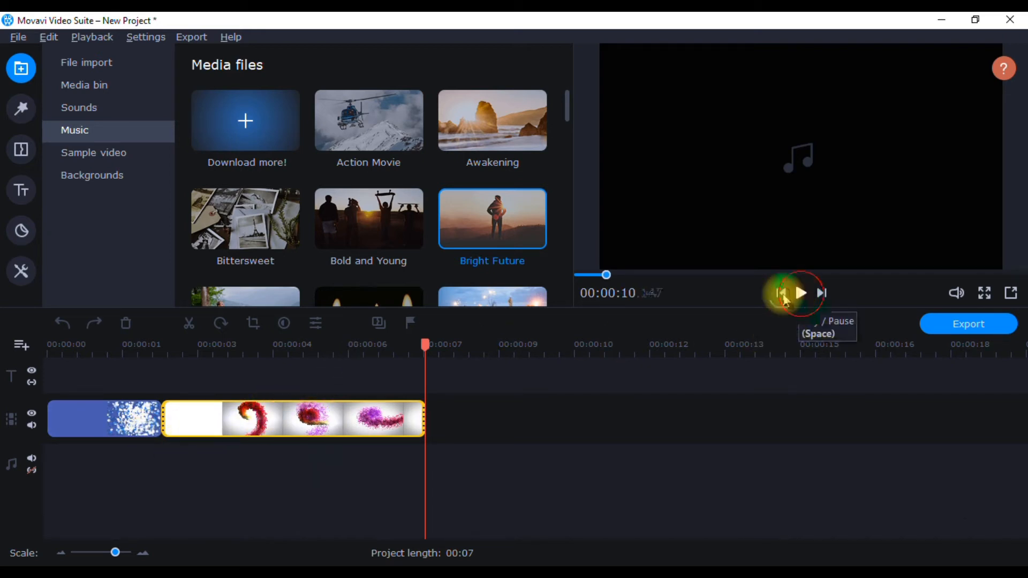
Step: Preview the Action Movie music, add it at the start of the audio track, and move the playhead to 00:00:00.720
click(372, 138)
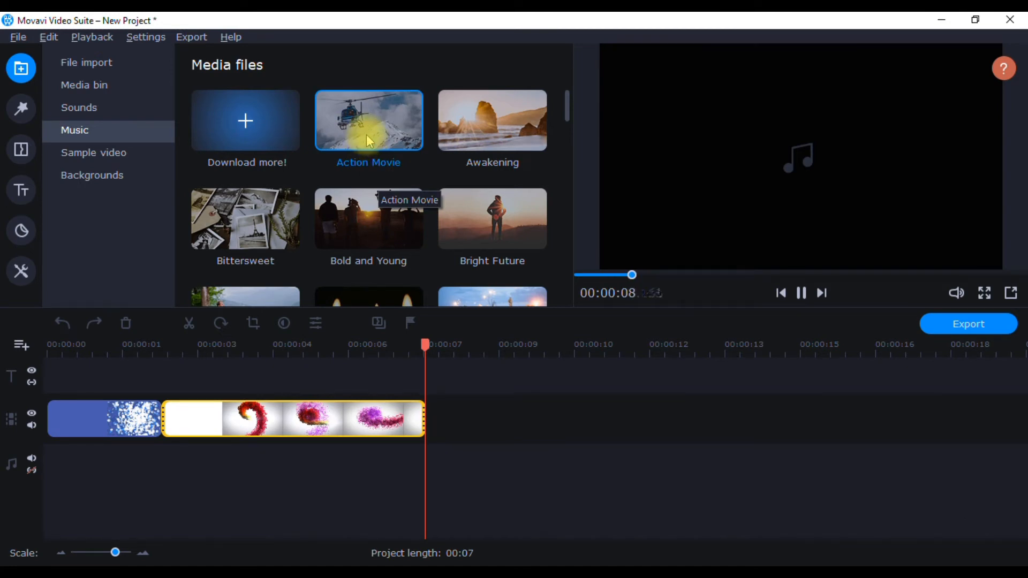
key(space)
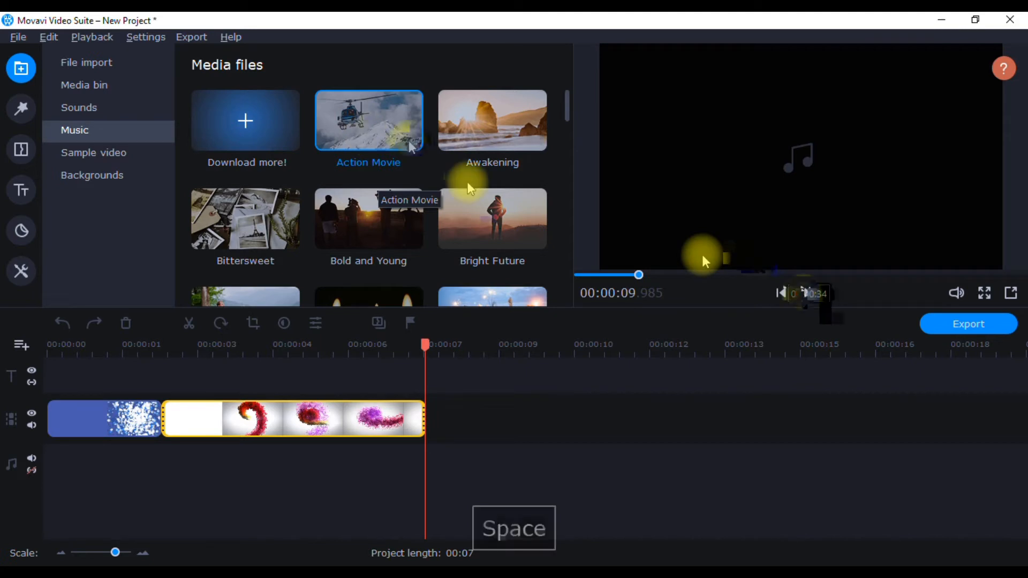
drag(367, 117, 45, 449)
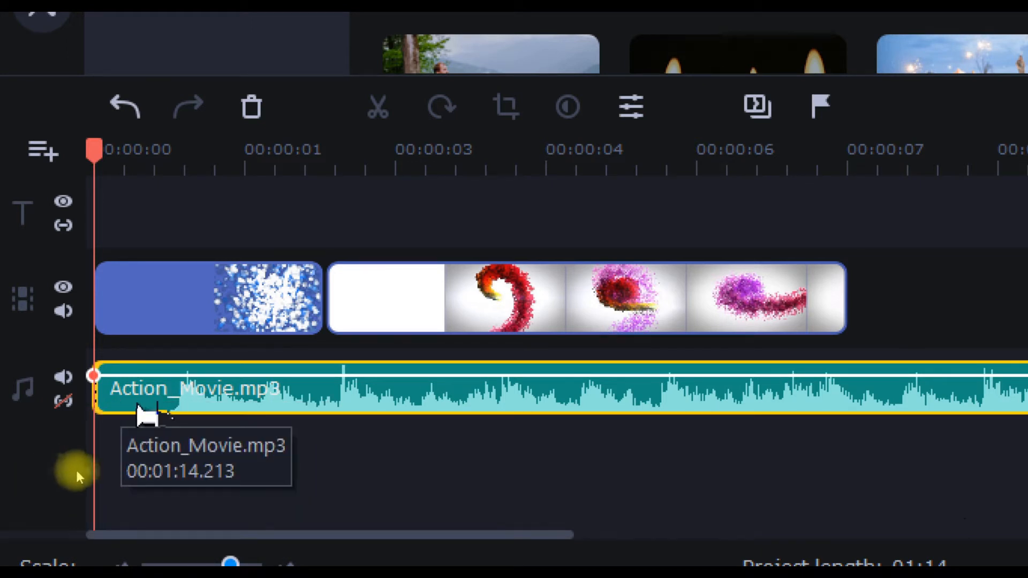
drag(94, 149, 167, 149)
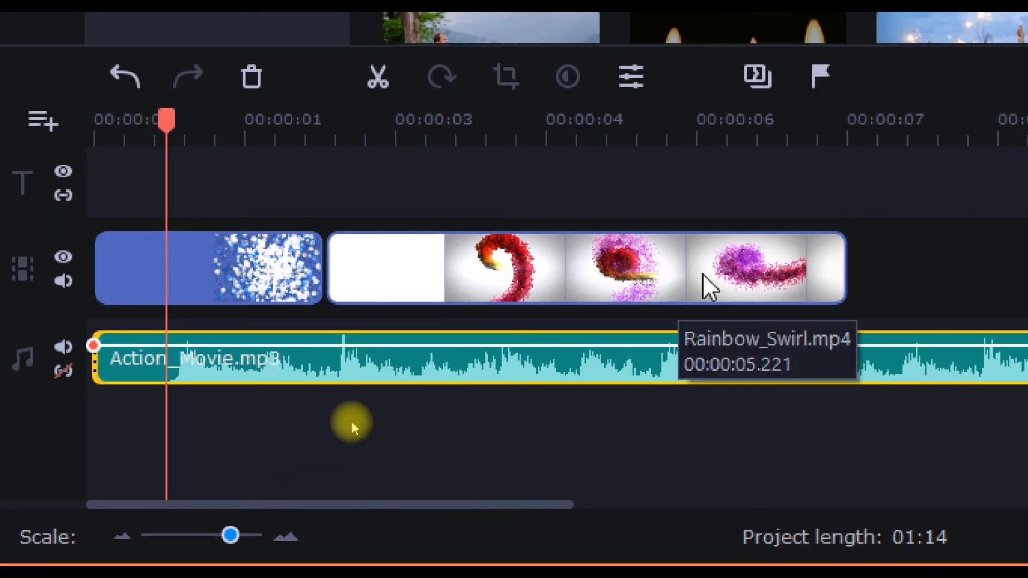
key(ctrl+1)
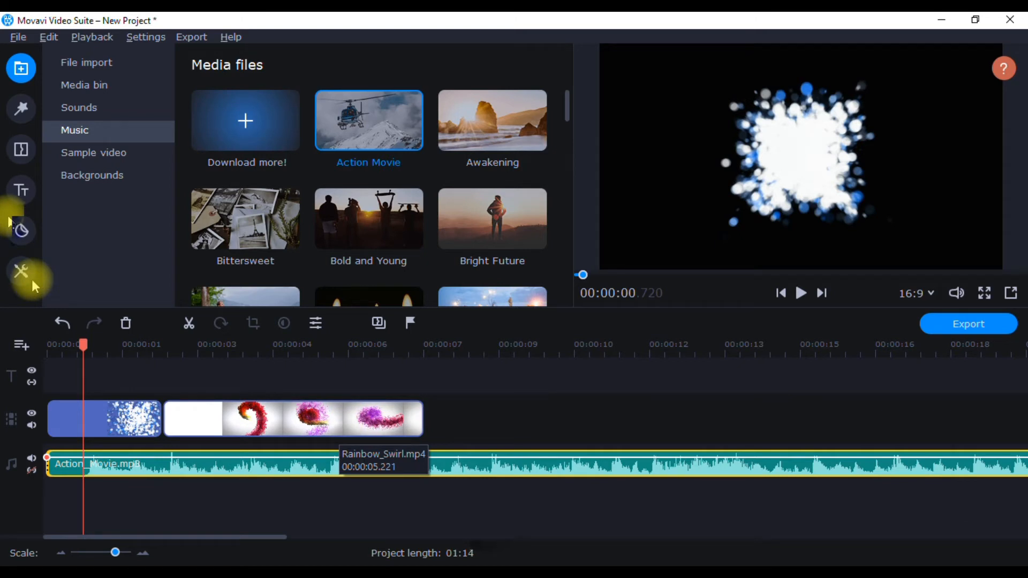
Step: Browse the Featured titles and preview the Text with line 2 title
click(21, 190)
scroll(307, 192, up, 3)
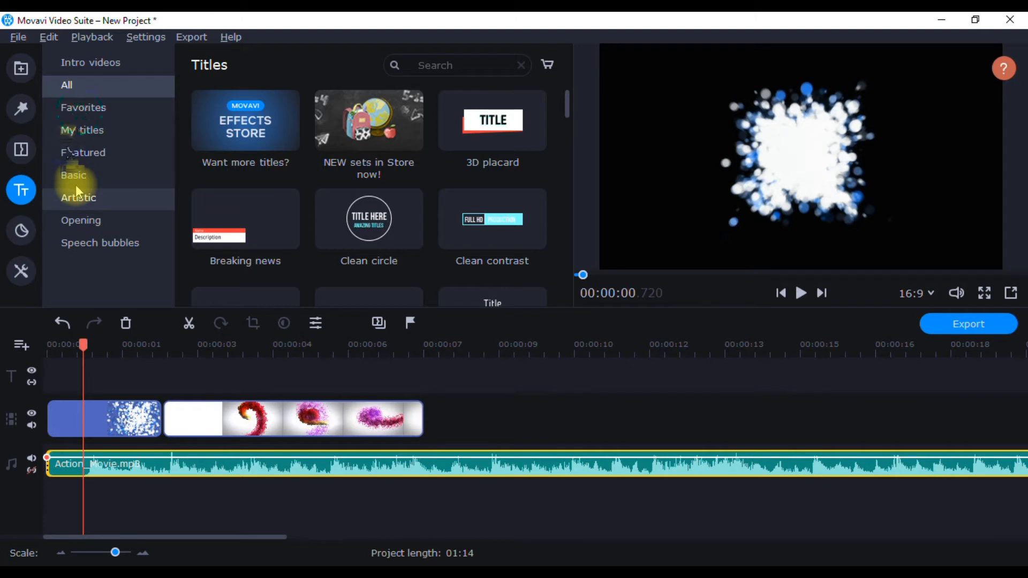
click(83, 108)
click(86, 151)
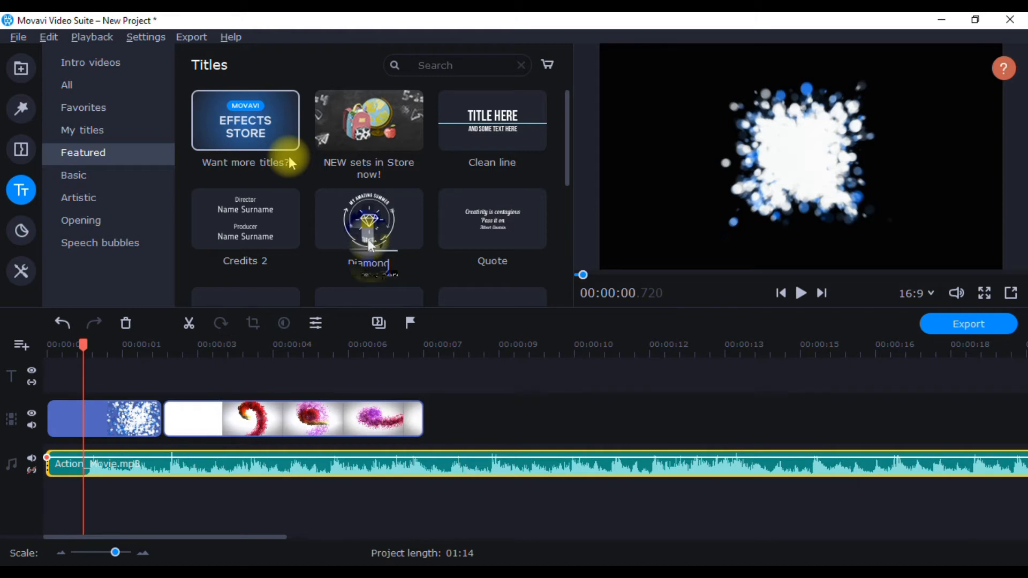
scroll(375, 187, down, 5)
click(498, 213)
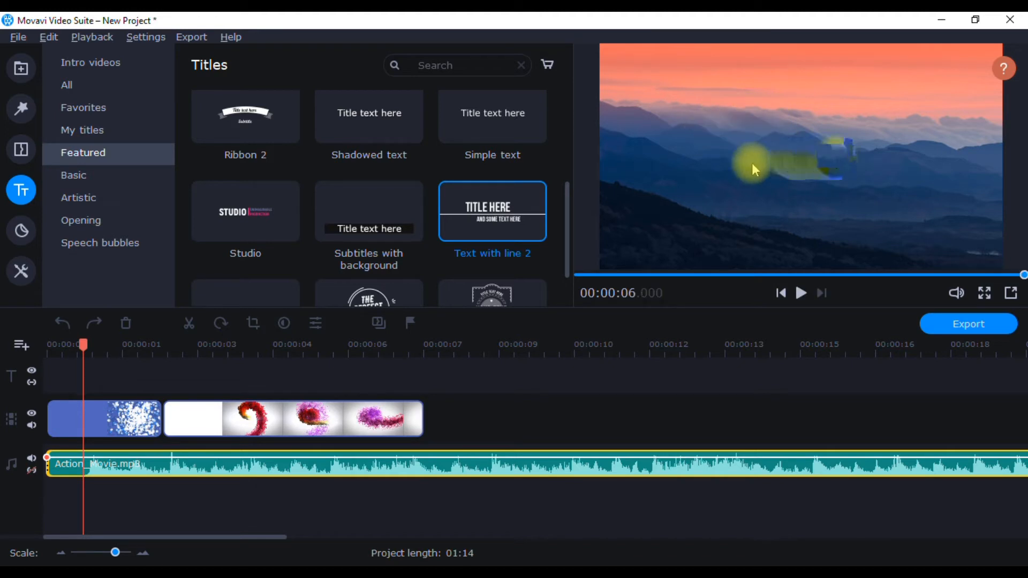
Step: Find the Fly in title among all titles and add it to the title track at 00:00:06.030
scroll(498, 220, up, 3)
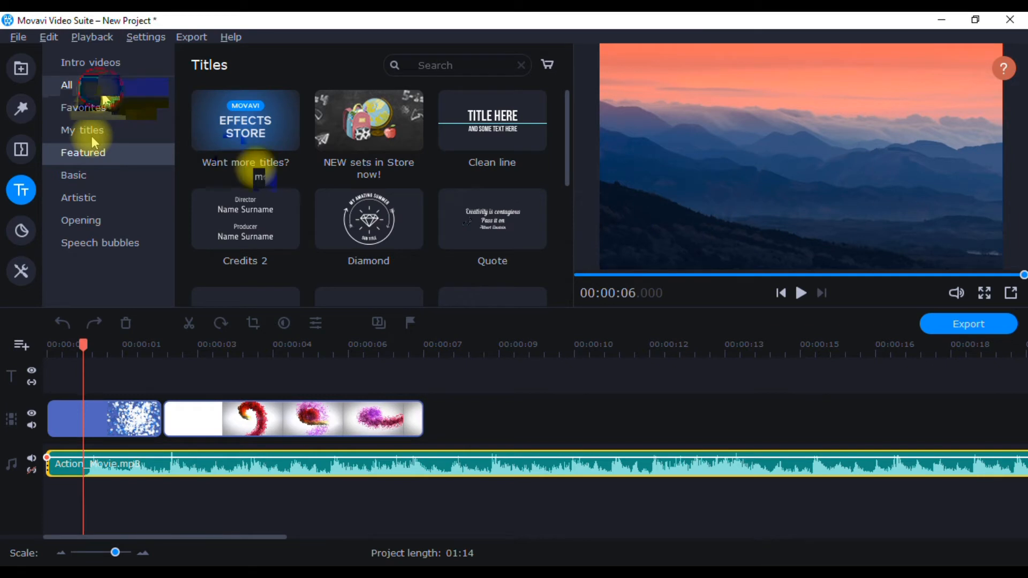
scroll(470, 209, down, 3)
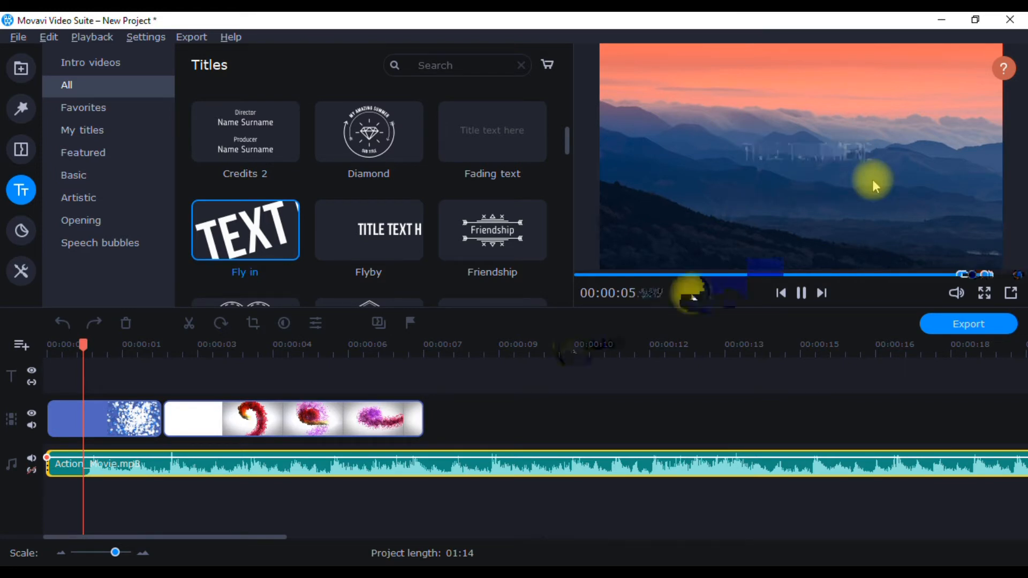
drag(244, 231, 349, 360)
click(401, 381)
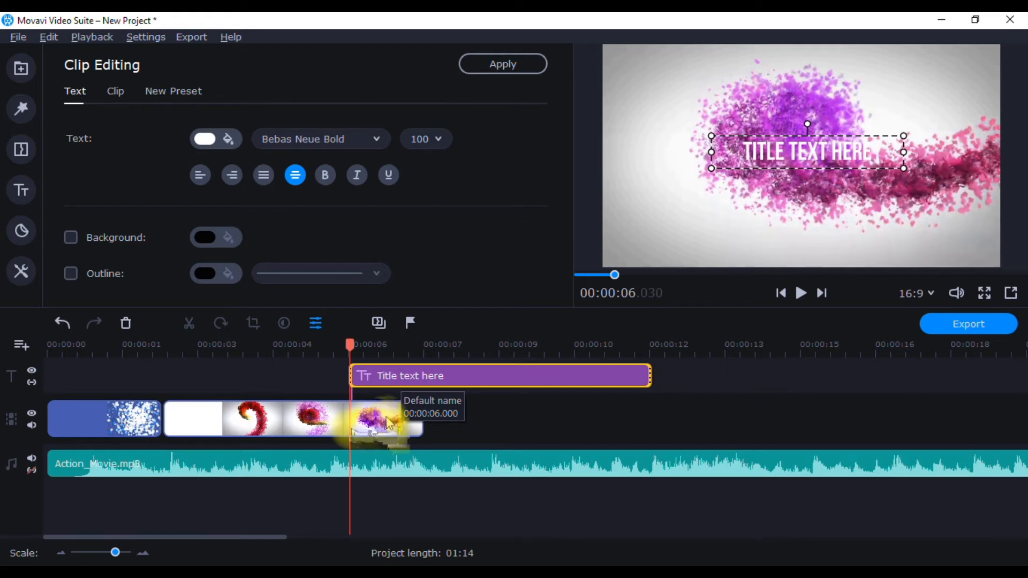
click(402, 385)
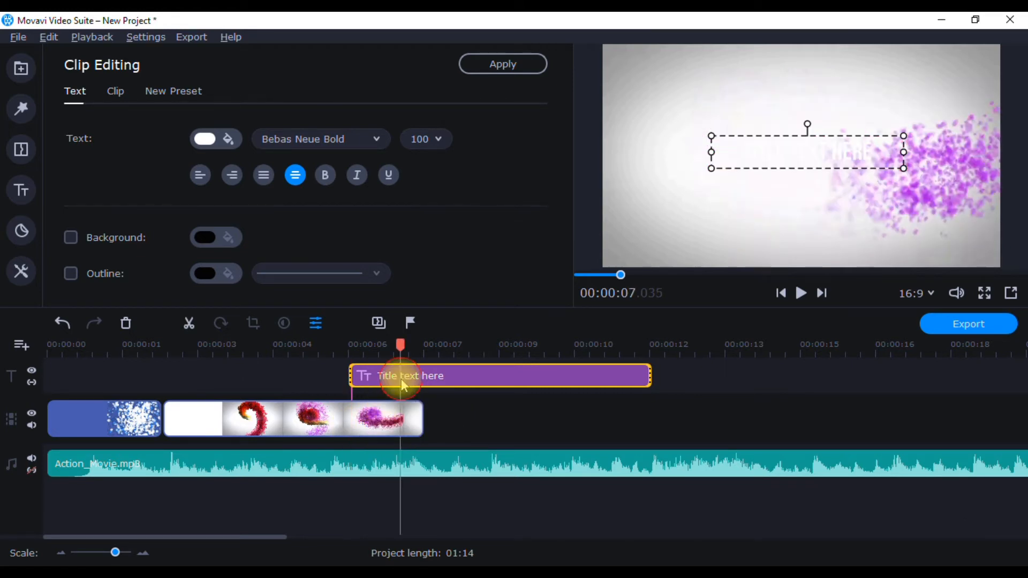
Step: Shift the title clip to start at about 00:00:06.570 and scrub through it to 00:00:09.585
drag(416, 377, 460, 388)
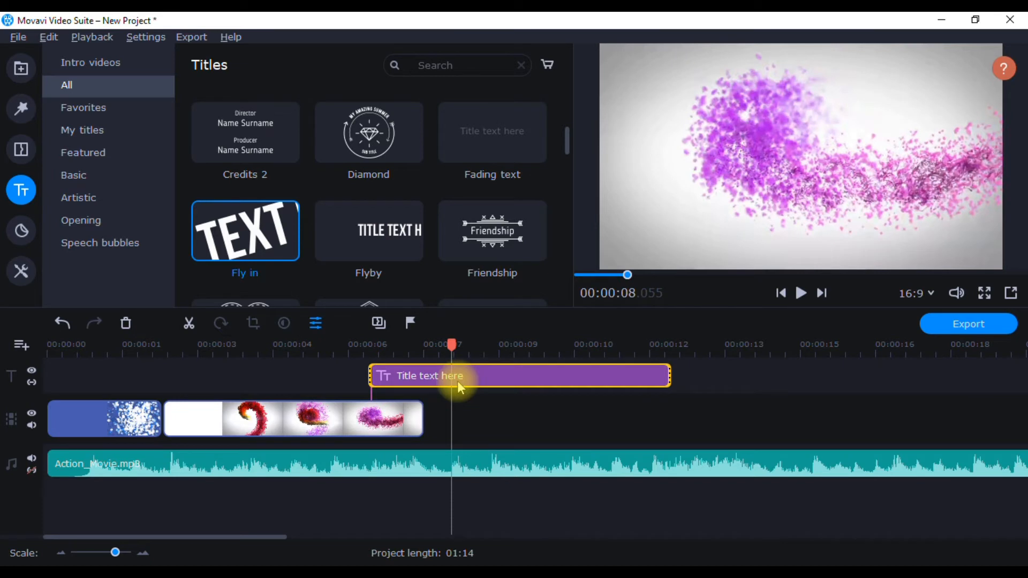
mouse_move(461, 386)
mouse_down()
mouse_move(478, 384)
mouse_move(449, 385)
mouse_up()
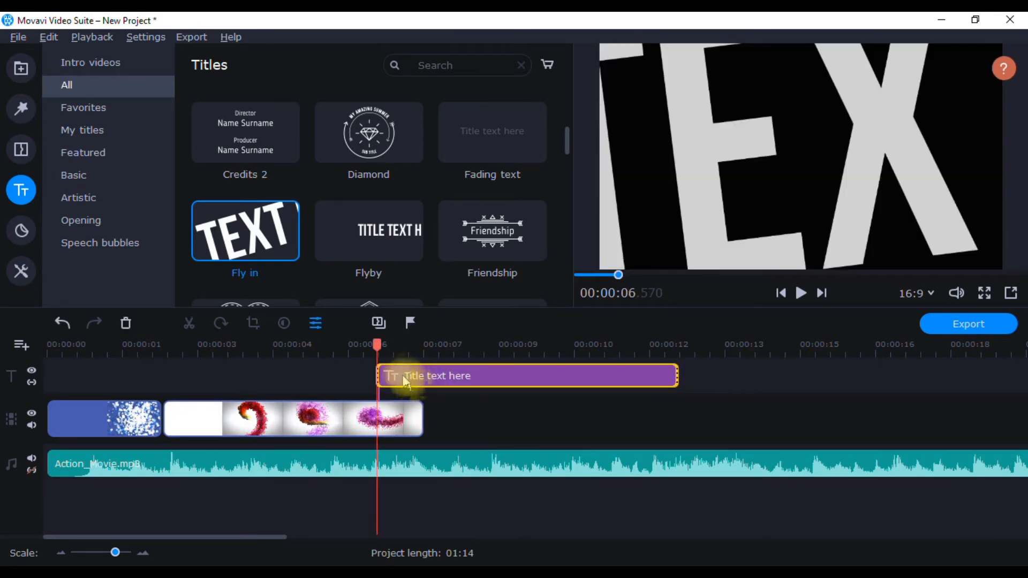
mouse_move(375, 344)
mouse_down()
mouse_move(339, 344)
mouse_move(374, 345)
mouse_up()
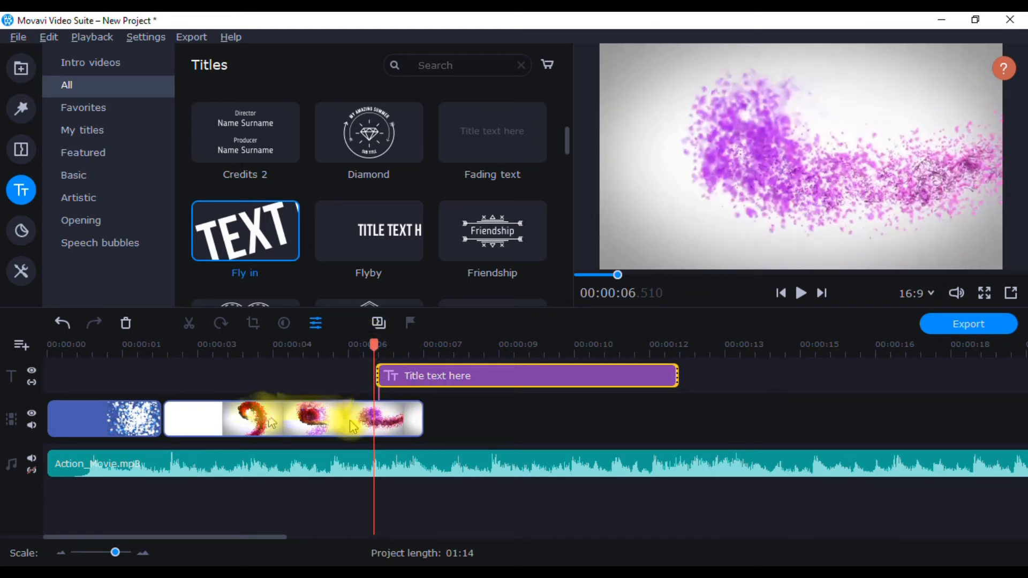
drag(375, 344, 522, 353)
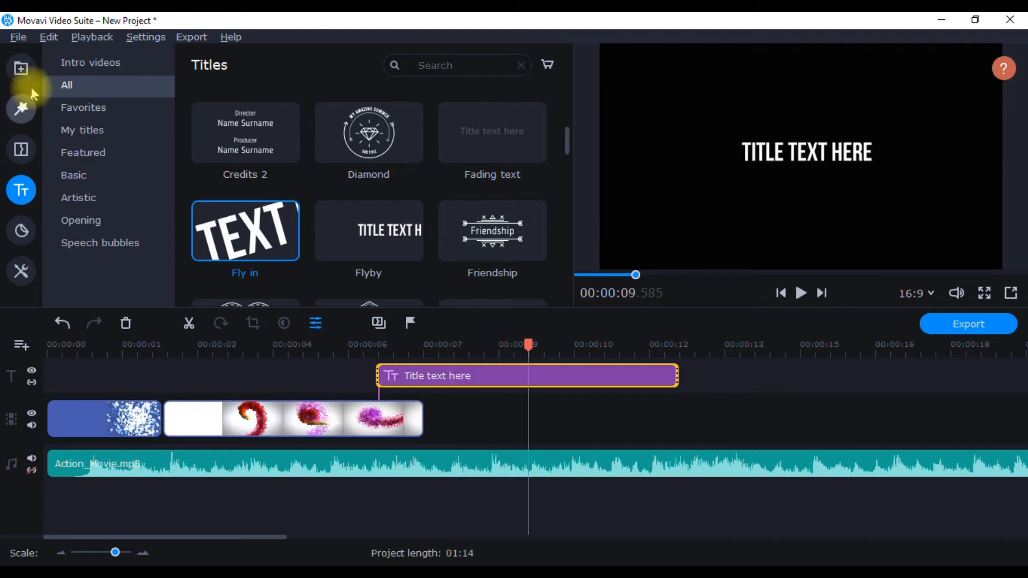
Step: Add the White background from the built-in backgrounds to the video track directly after the Rainbow Swirl clip
click(21, 68)
click(100, 181)
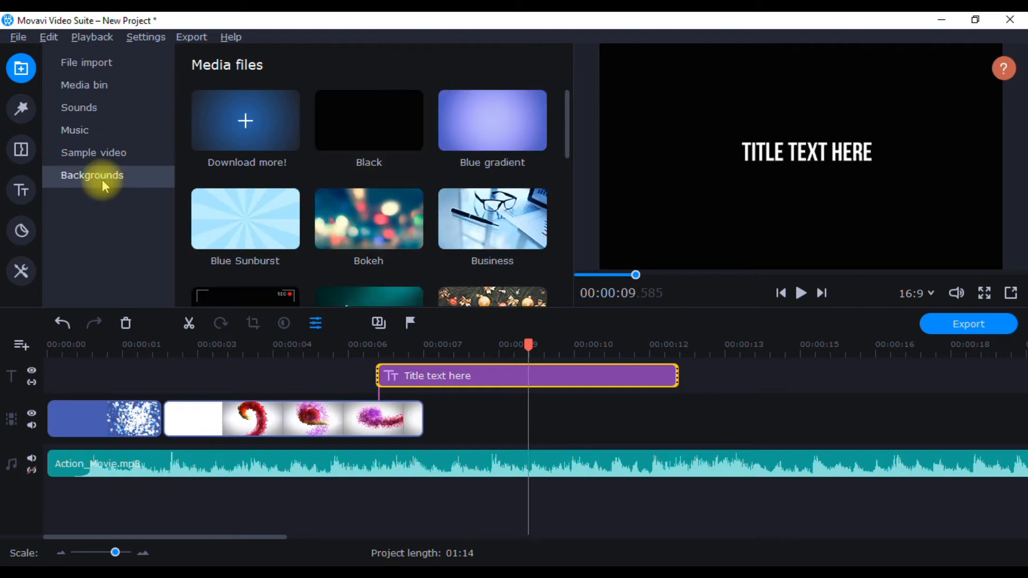
scroll(475, 198, down, 7)
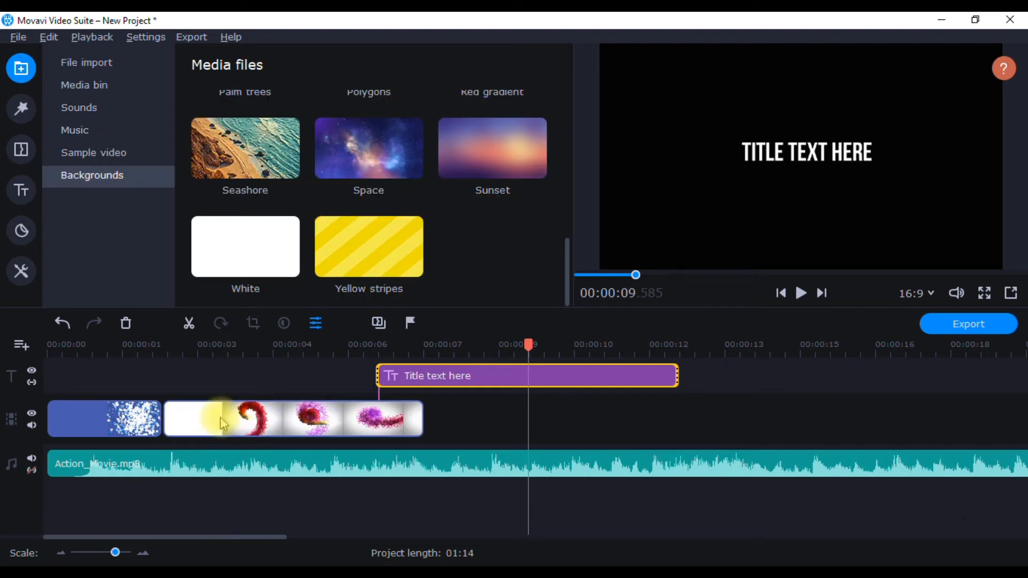
drag(245, 246, 426, 414)
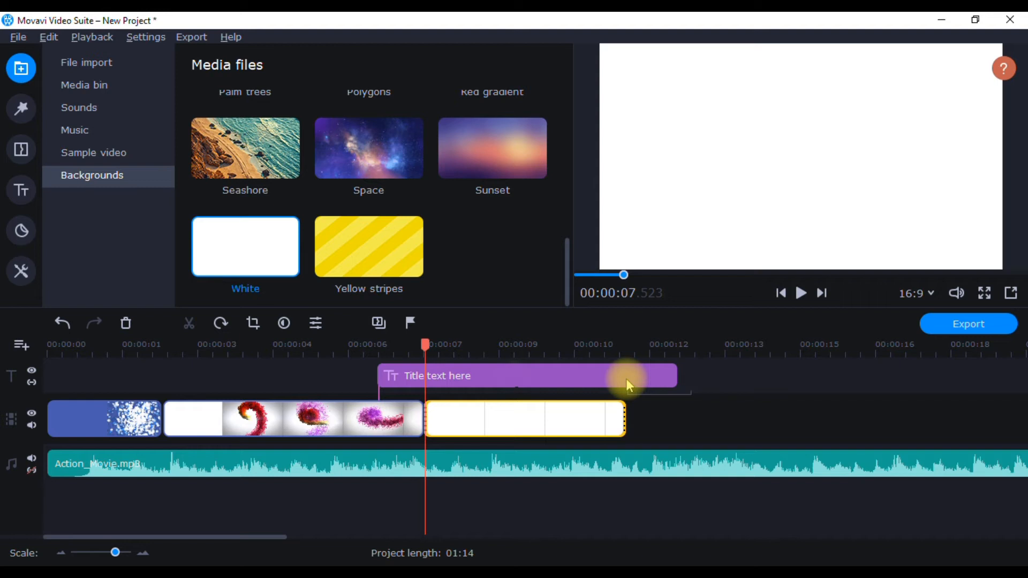
Step: Open the title clip for editing and set its duration to 8 seconds
click(498, 382)
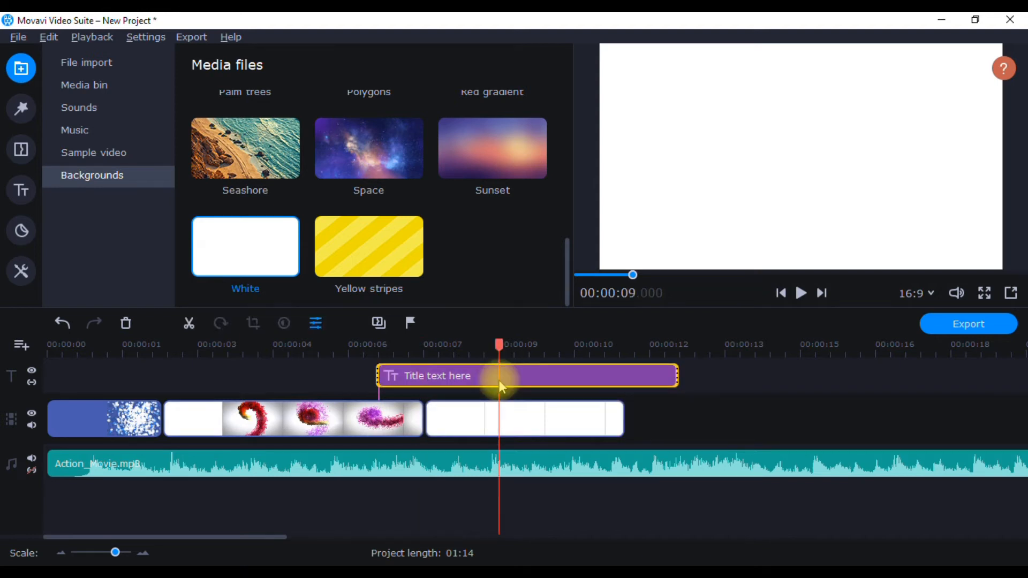
double_click(501, 384)
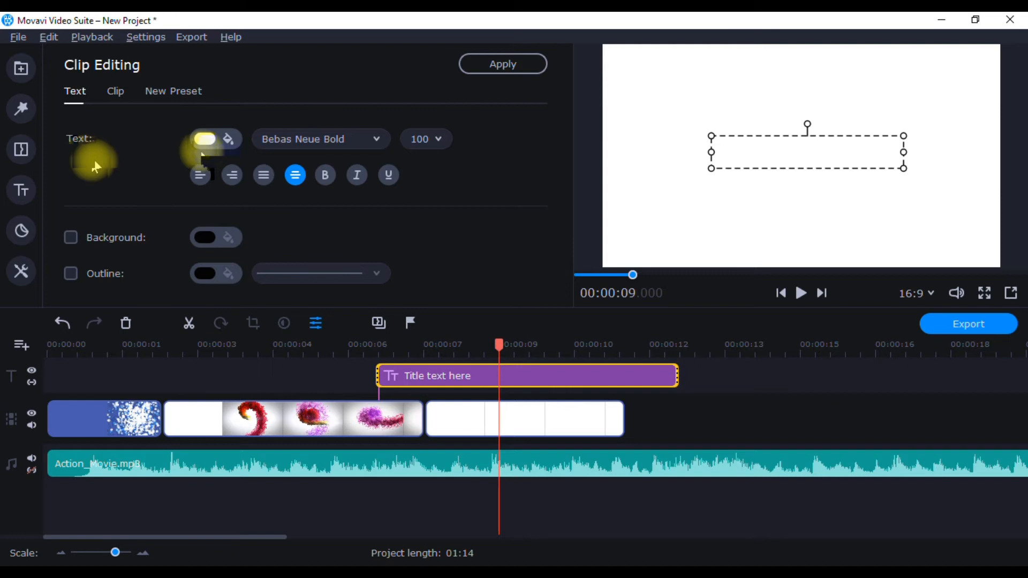
click(115, 91)
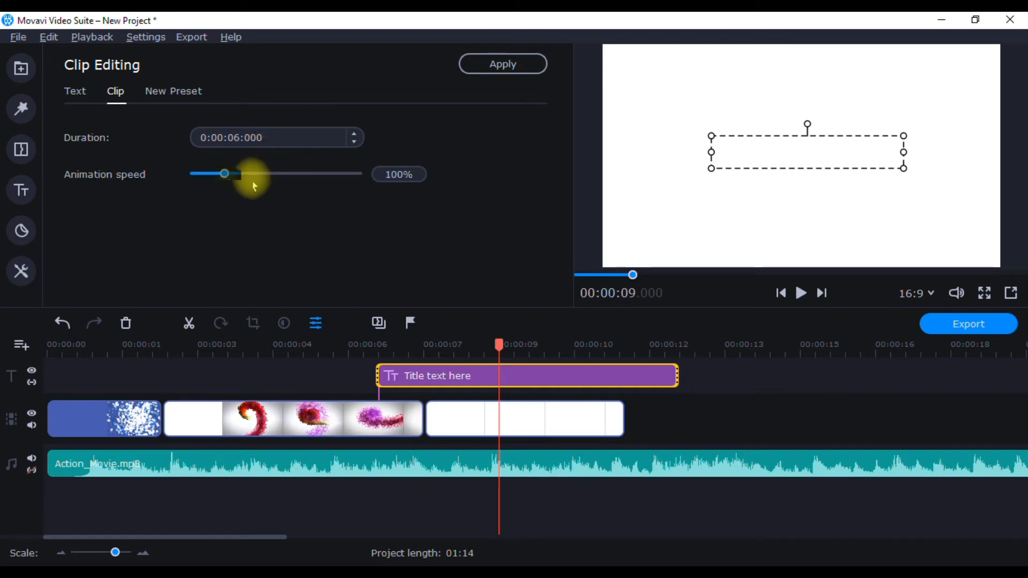
click(354, 142)
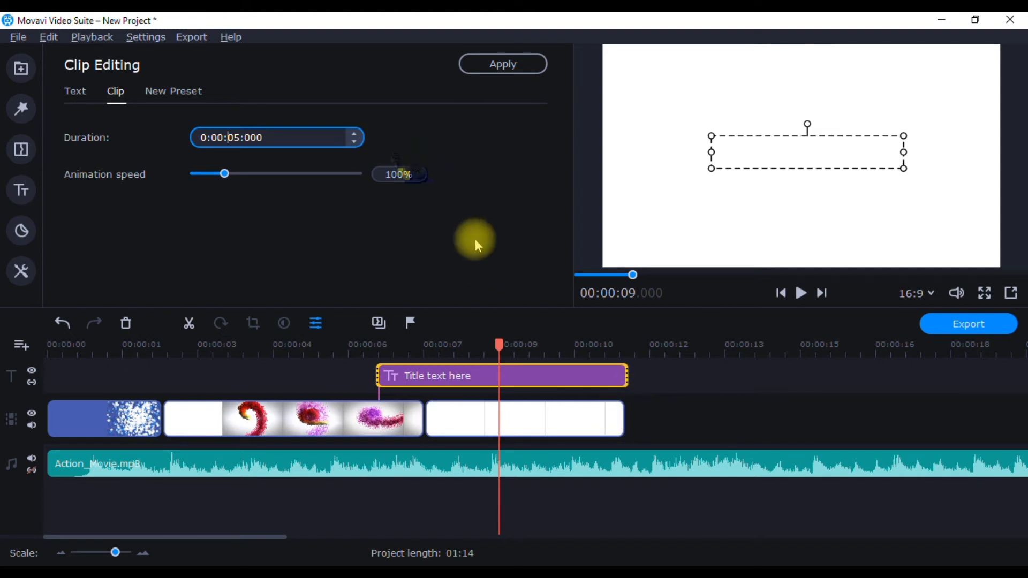
click(354, 133)
double_click(355, 134)
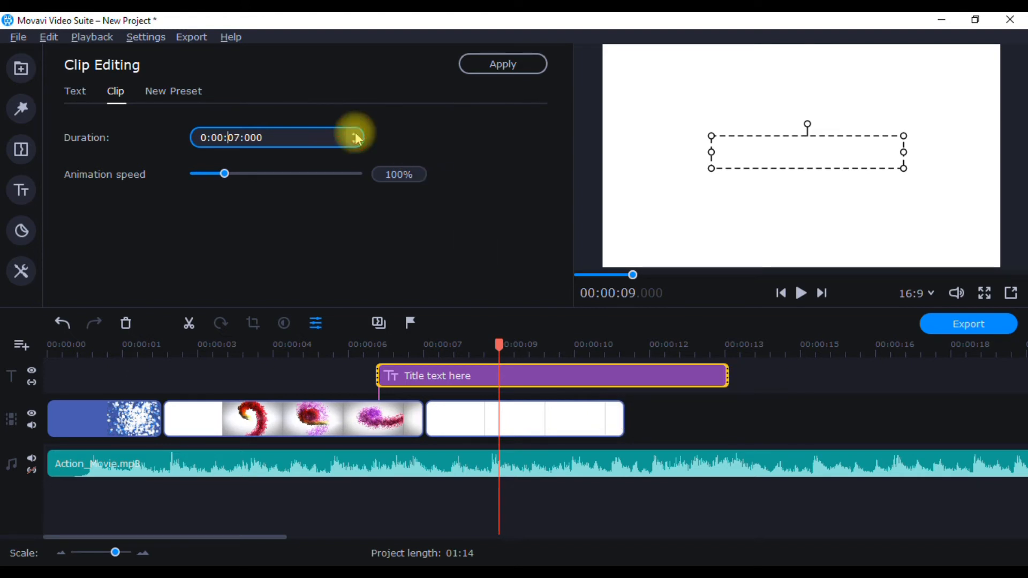
click(354, 135)
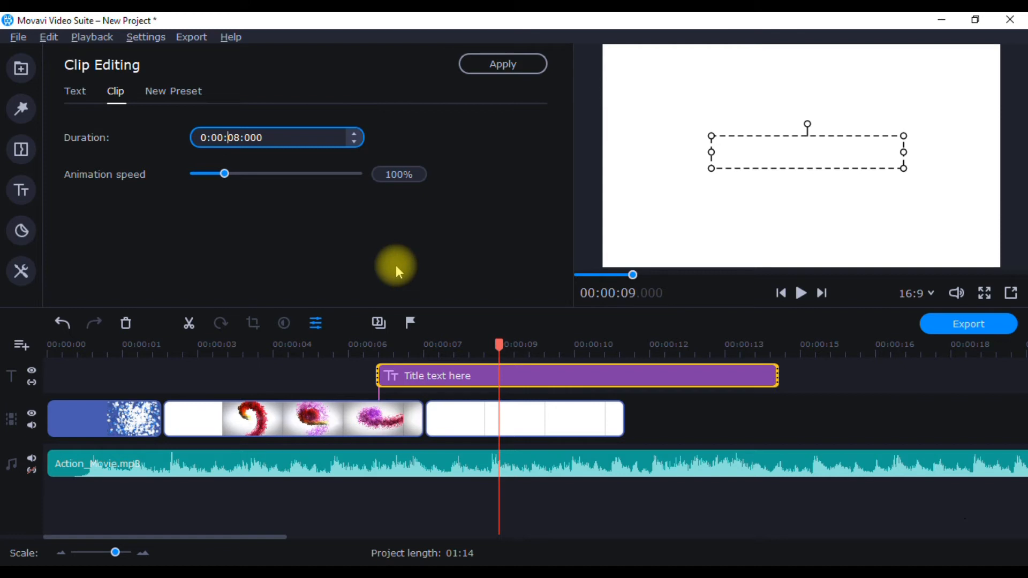
Step: Adjust the ends of the title clip and the White background clip so both finish at about 00:00:12.903
drag(777, 376, 625, 378)
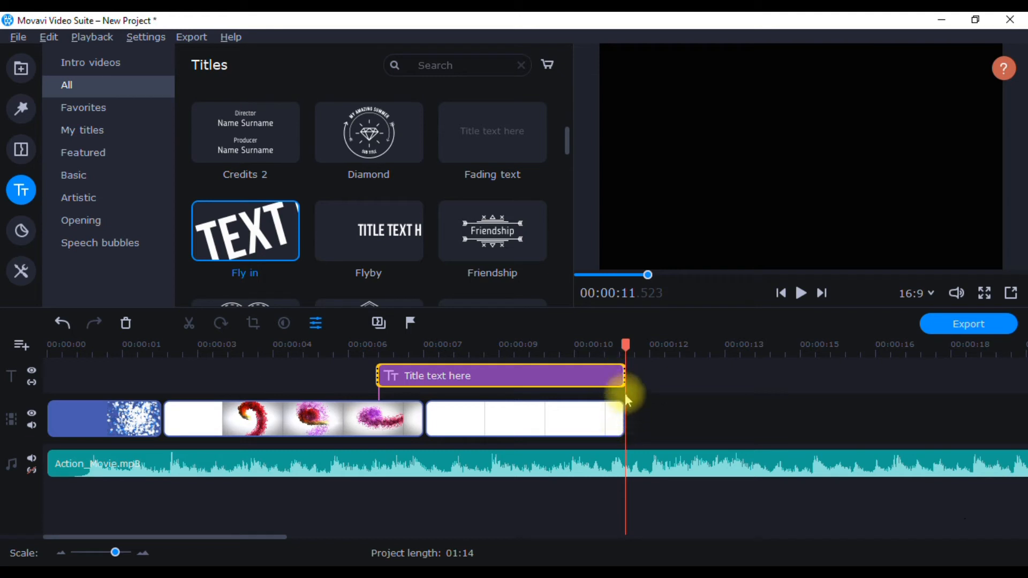
drag(621, 378, 693, 380)
drag(622, 421, 695, 422)
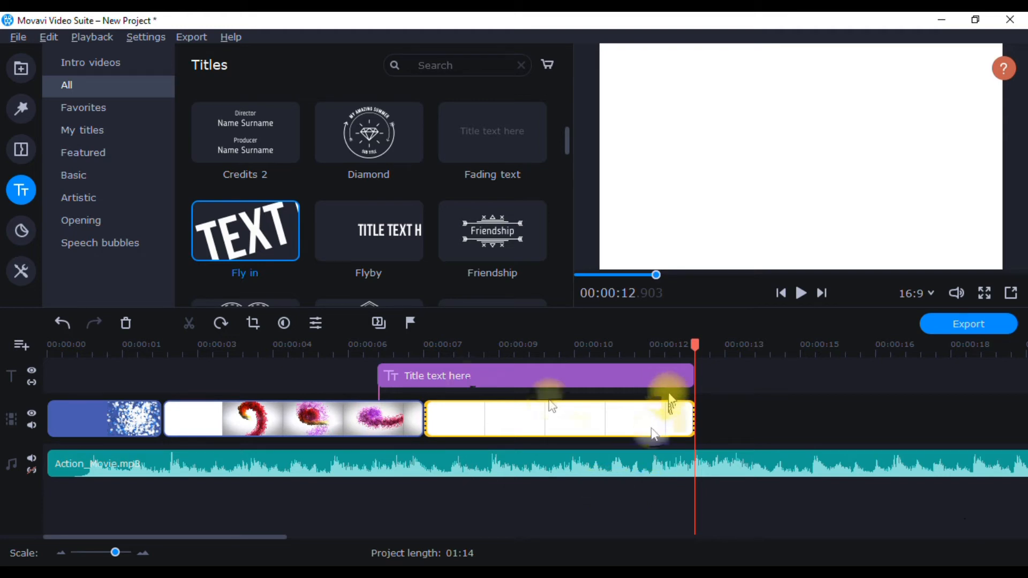
Step: Open the title's text properties and change the text colour to dark navy #120639
double_click(436, 376)
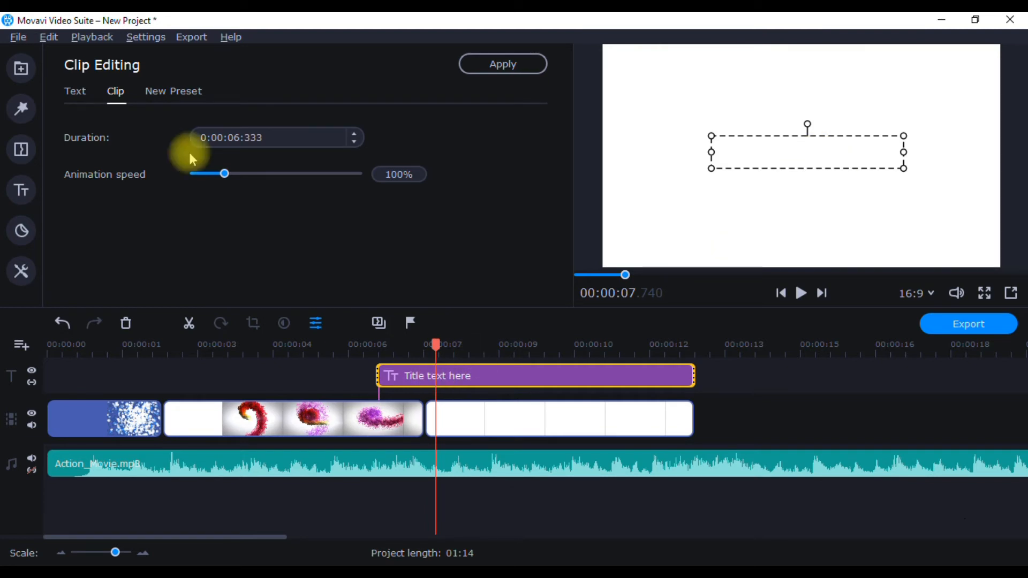
click(75, 91)
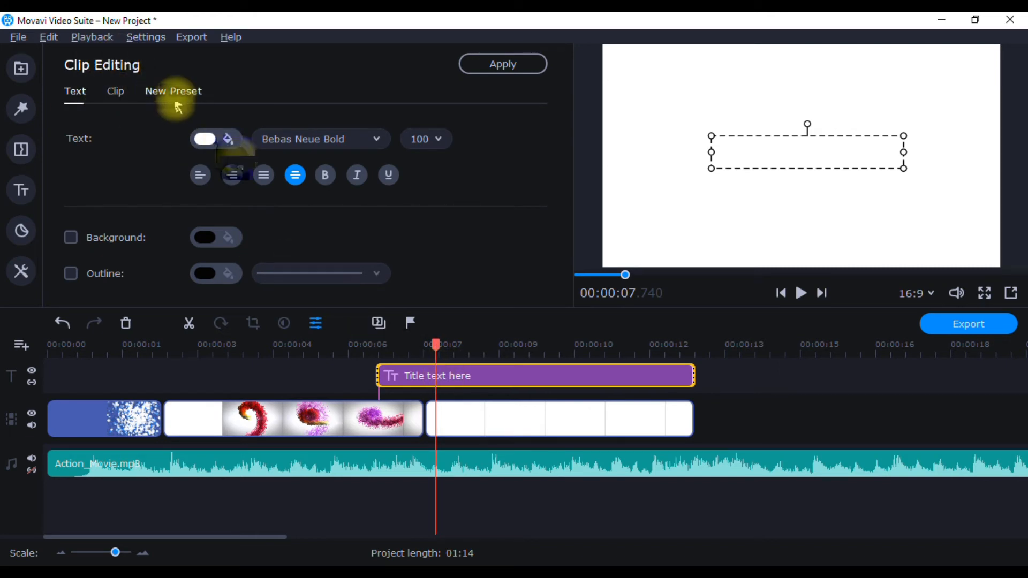
click(231, 139)
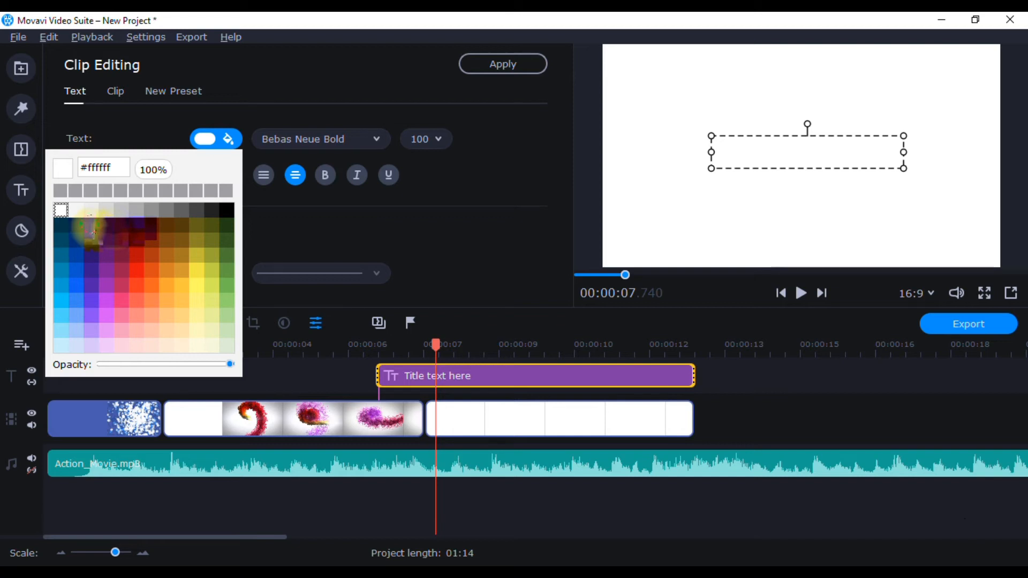
click(92, 232)
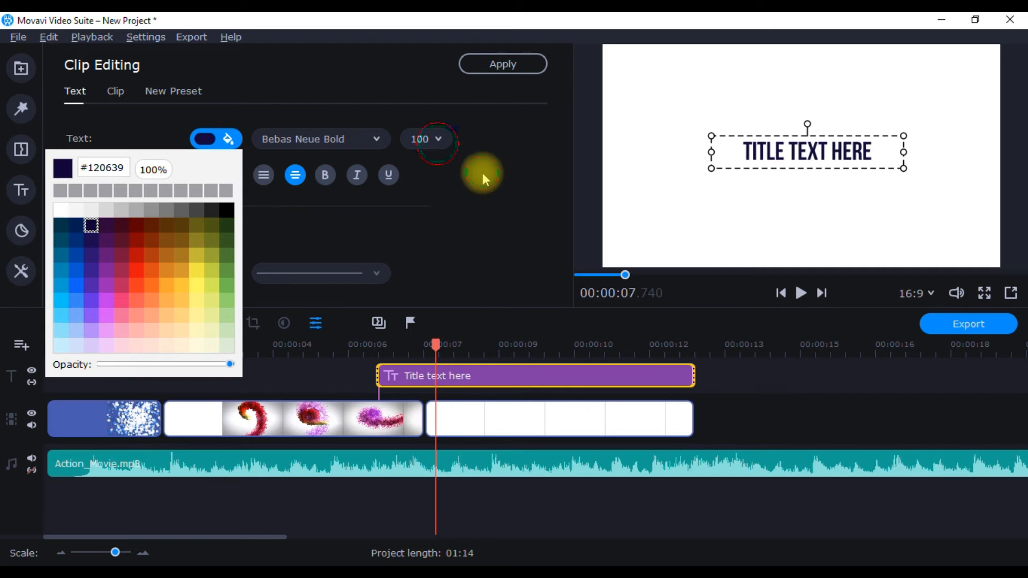
Step: Set the title's font size to 150 and widen its text box on both sides so the text fits on one line
click(427, 138)
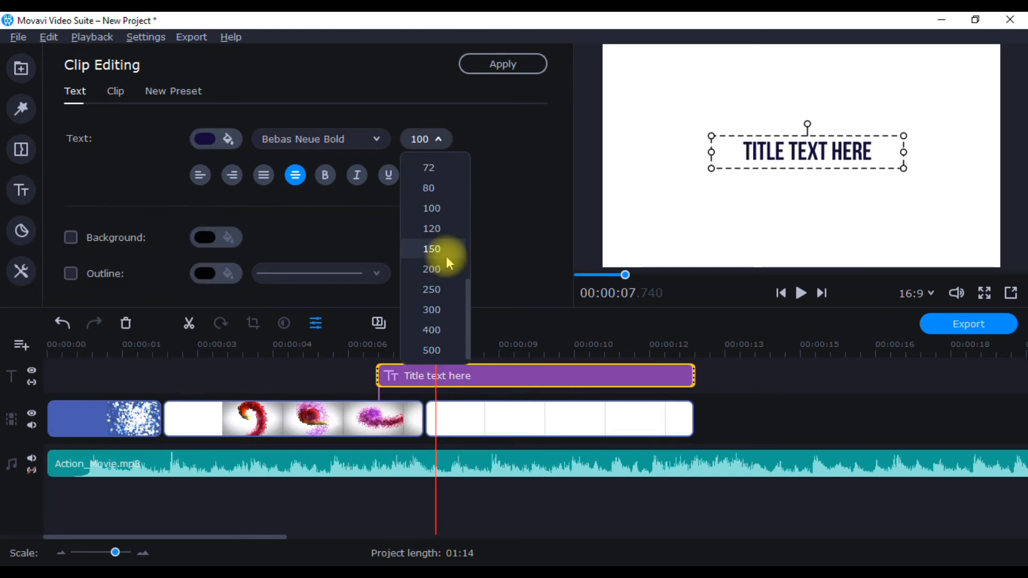
click(445, 256)
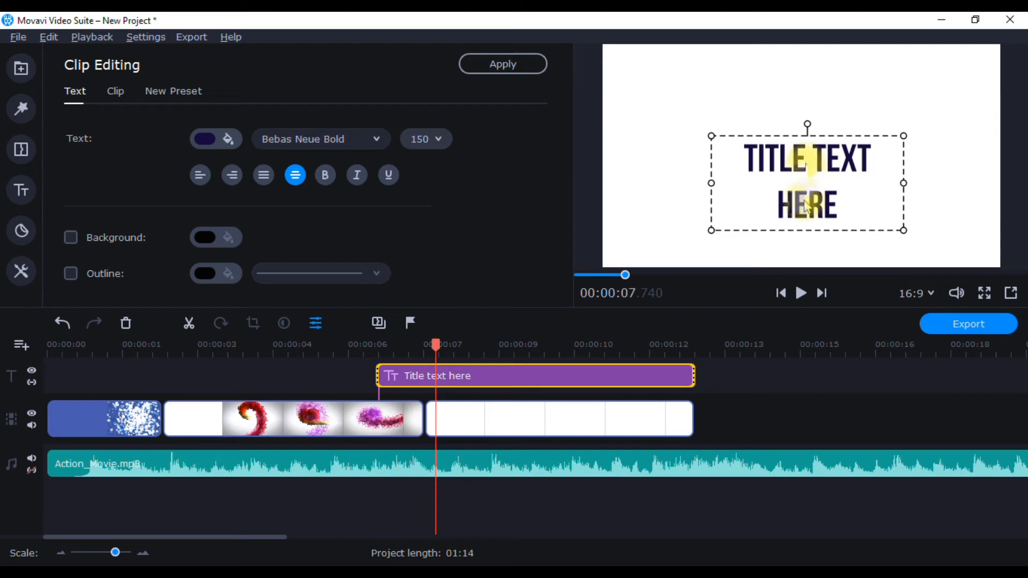
drag(713, 181, 650, 181)
drag(904, 160, 944, 160)
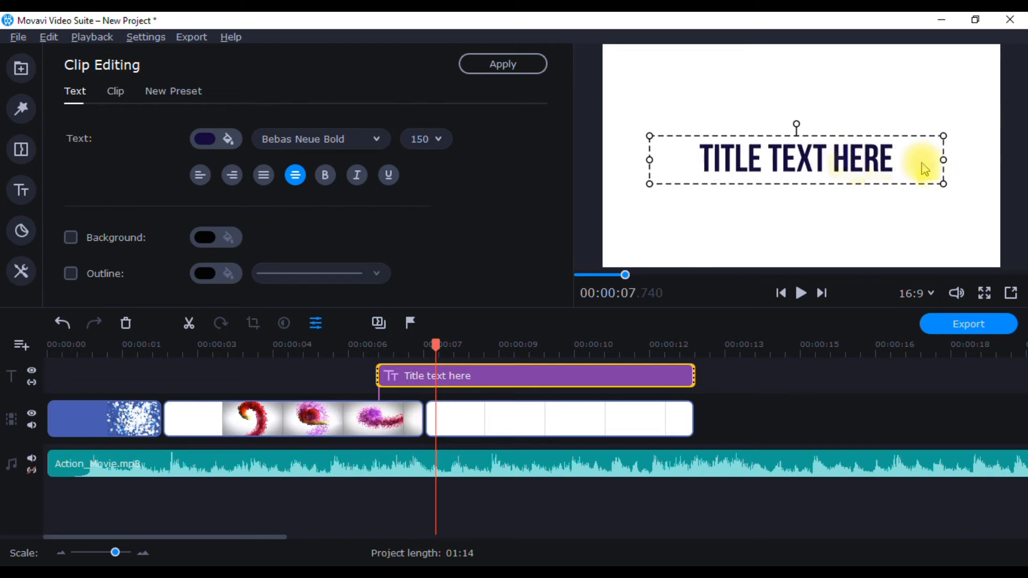
Step: Replace the placeholder title text with "Technical Banday"
double_click(798, 154)
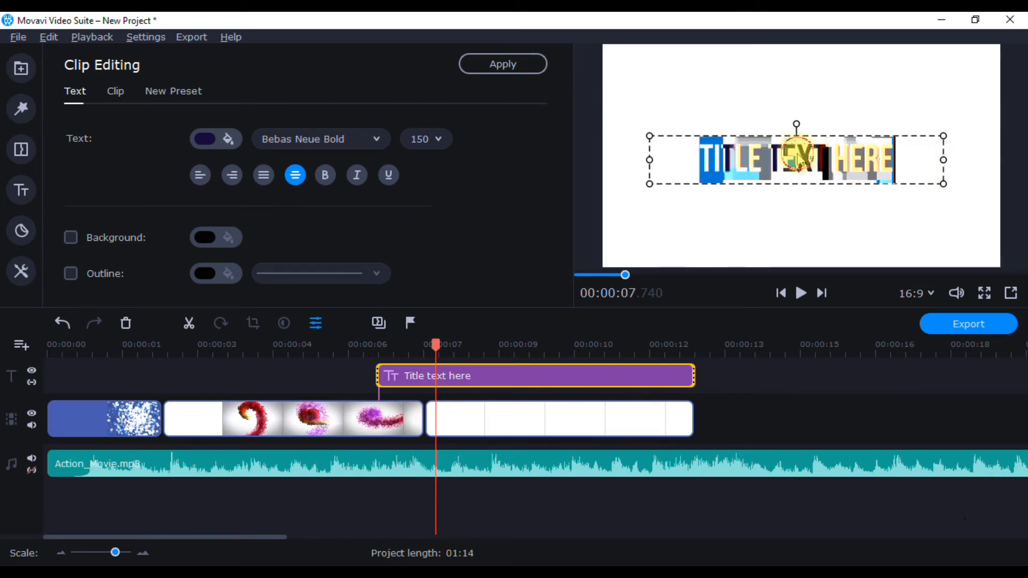
key(ctrl+a)
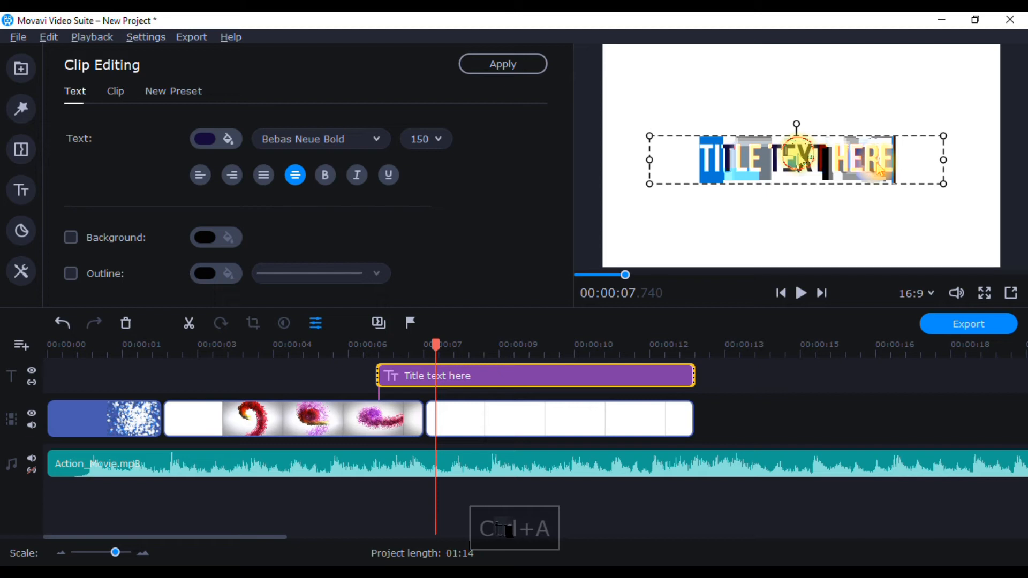
text(T)
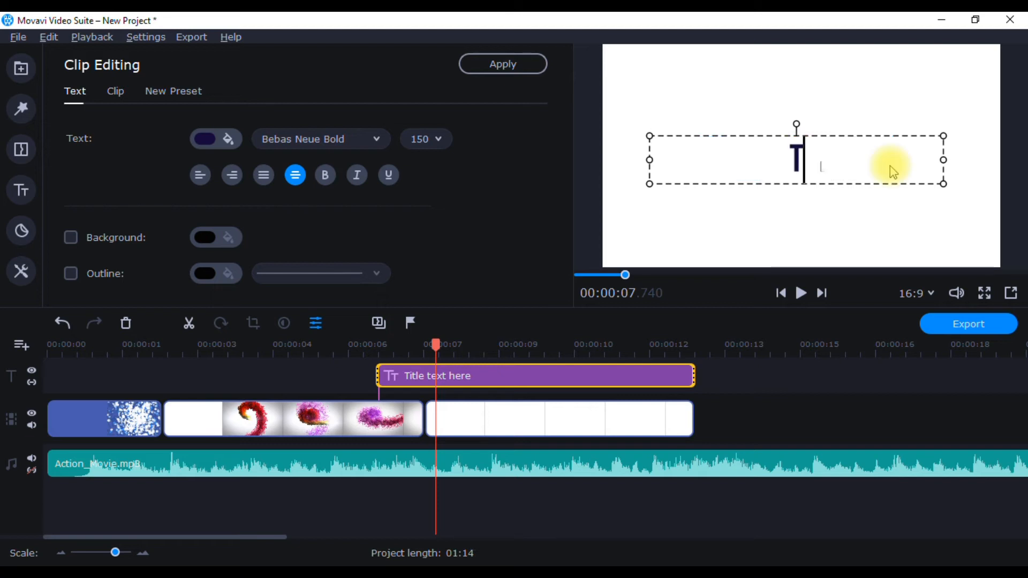
text(ECHNICAL B)
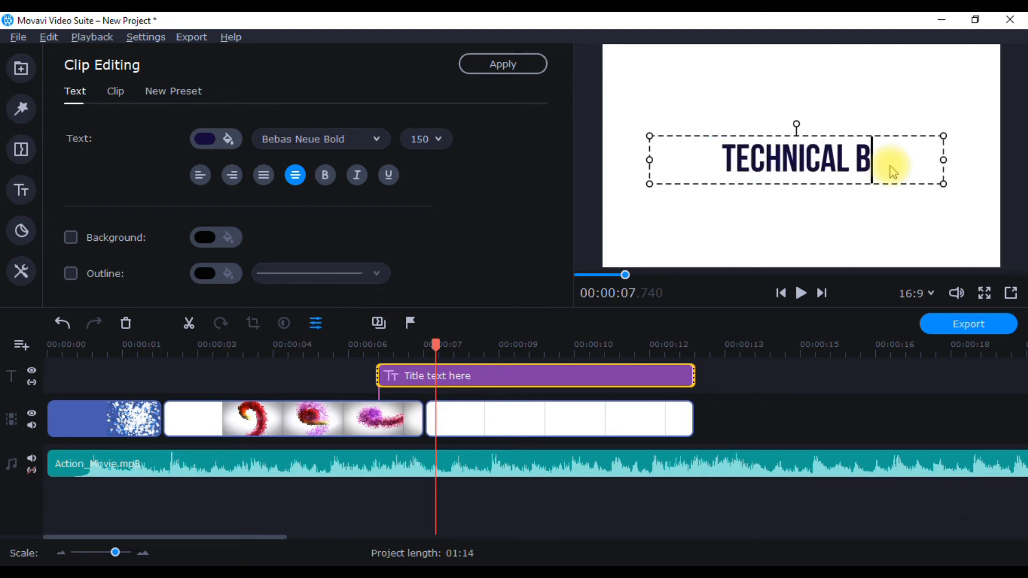
text(ANDAY)
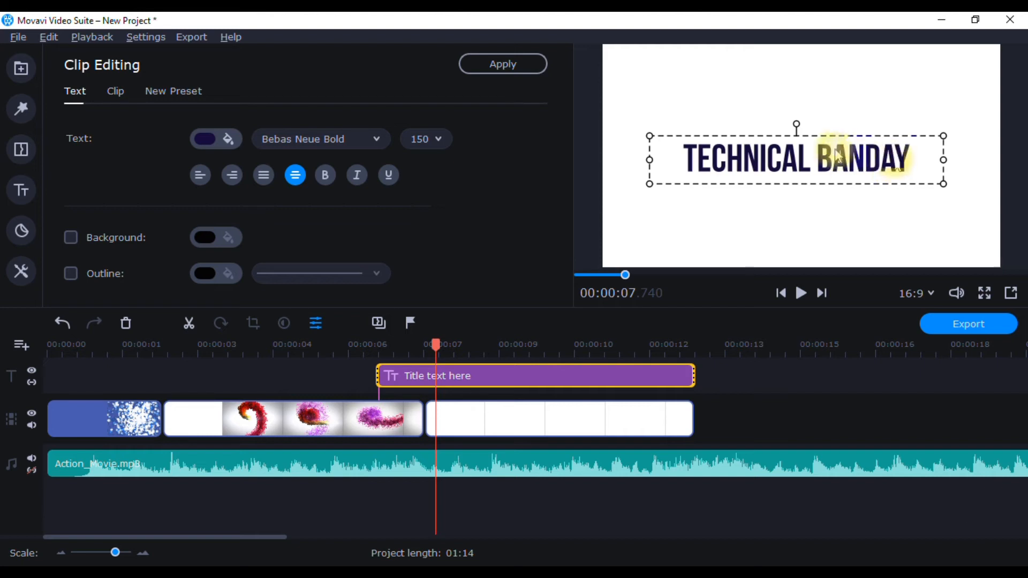
click(723, 156)
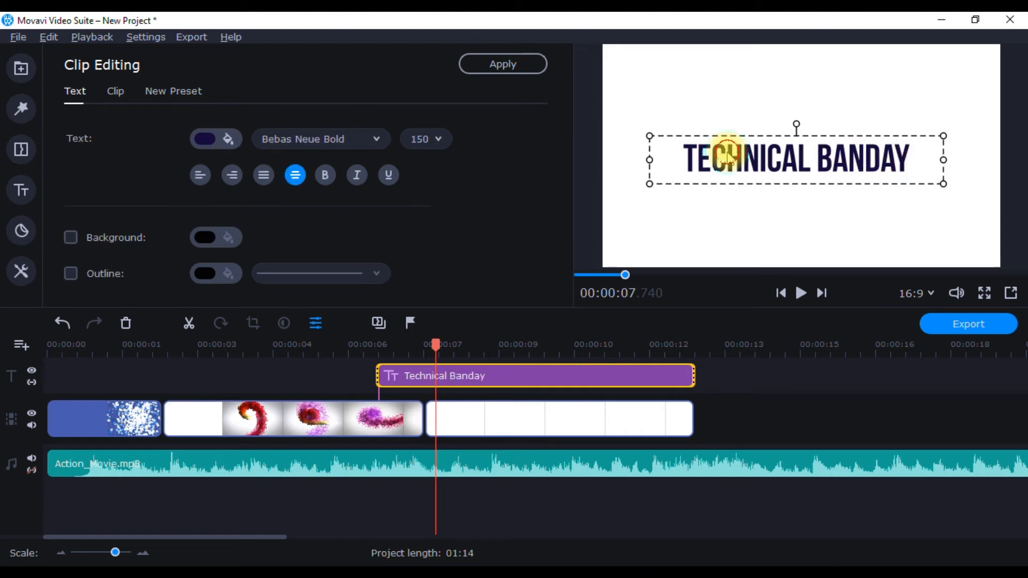
Step: Increase the title's font size to 200 and widen its text box to keep the text on one line
click(443, 145)
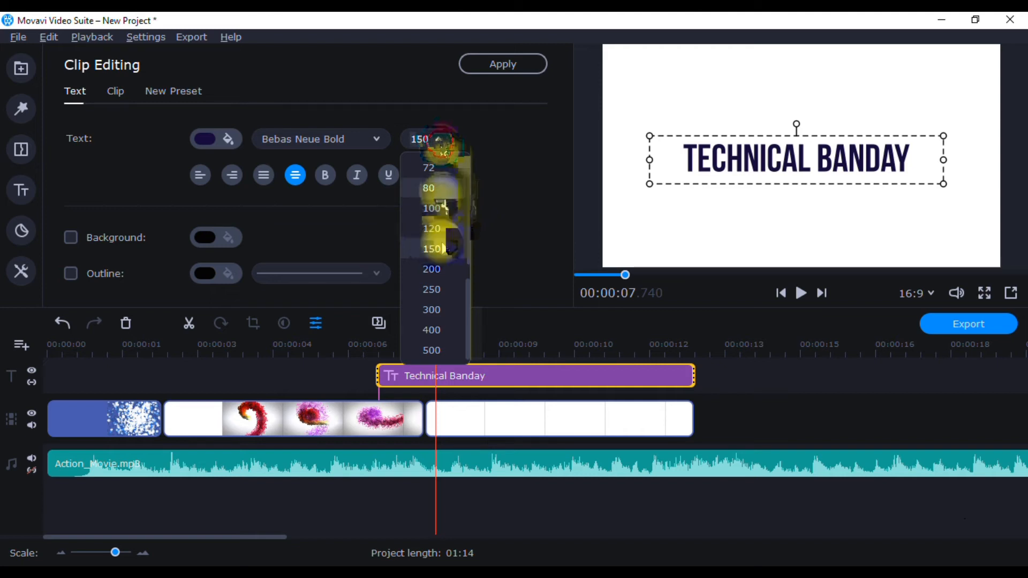
click(446, 266)
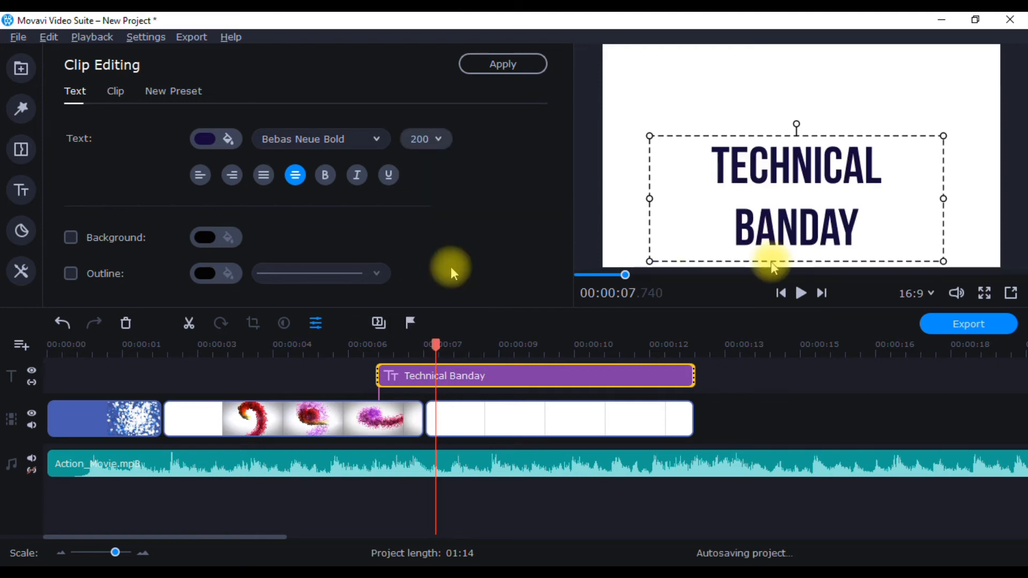
drag(943, 199, 1014, 200)
click(801, 168)
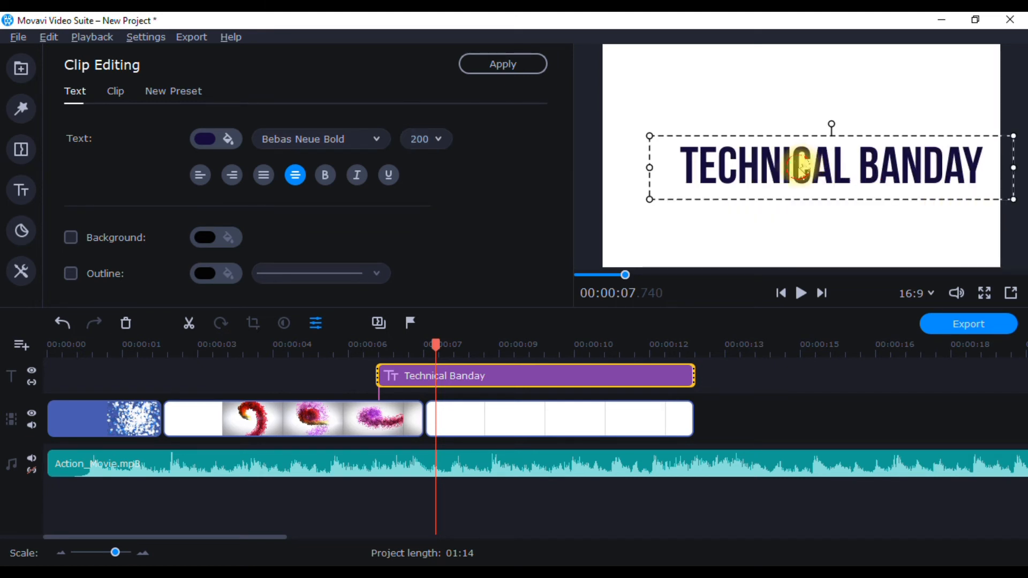
Step: Move the "Technical Banday" title to the horizontal centre of the frame, slightly above the middle, and make its text bold
drag(801, 169, 778, 160)
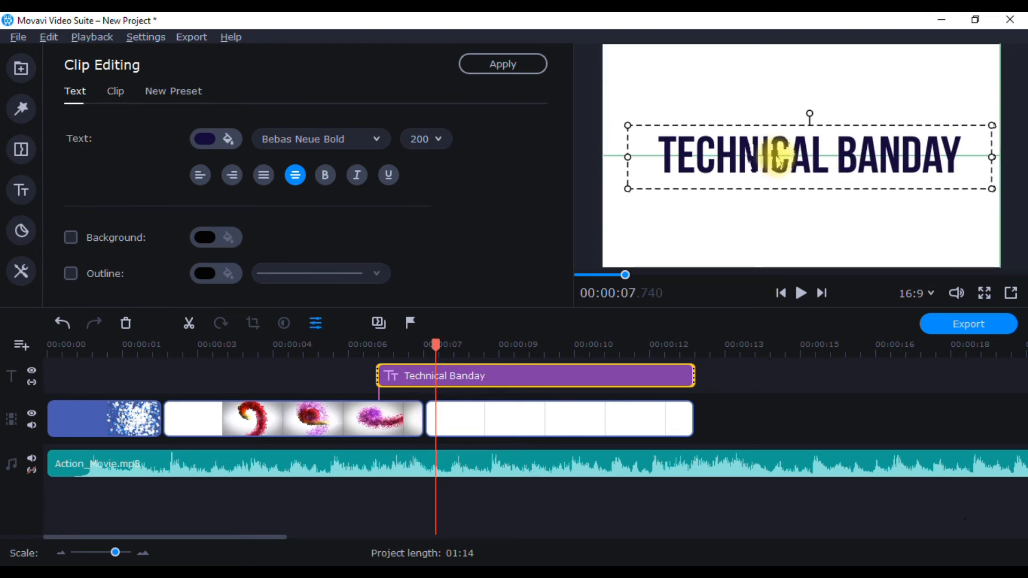
drag(777, 159, 776, 159)
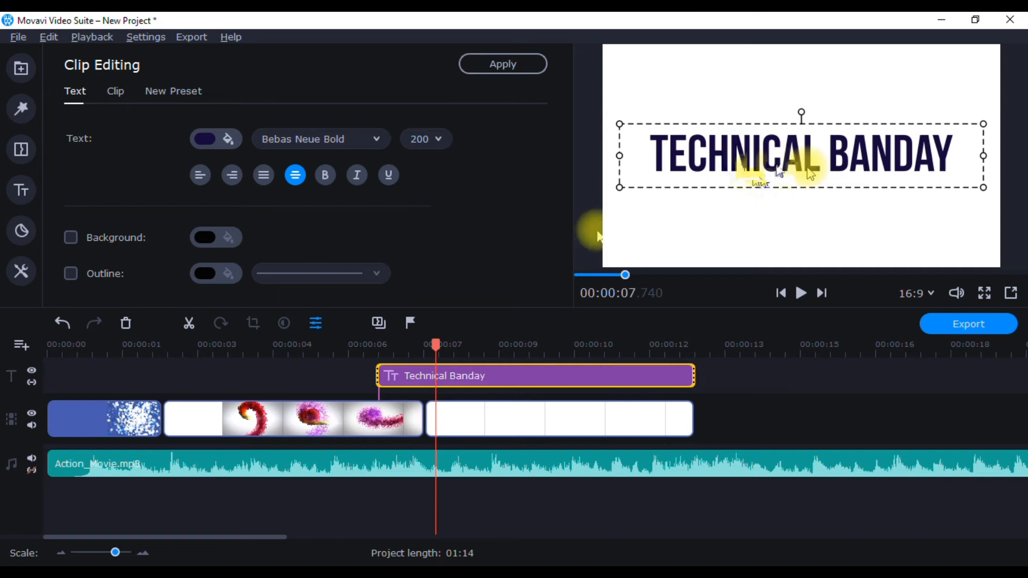
click(324, 175)
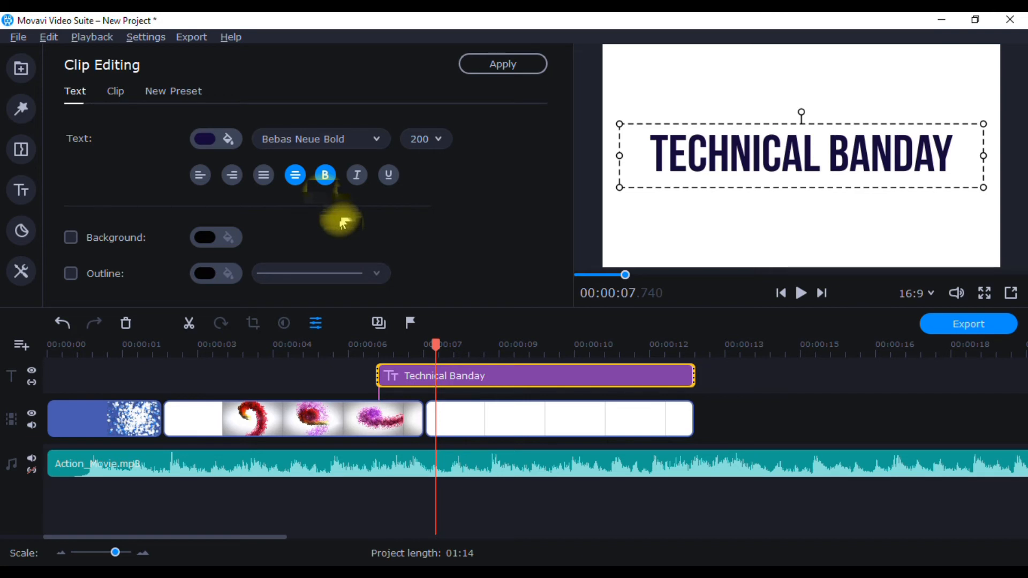
Step: Check the title's duration and animation speed settings and save its customized style as a new preset
click(115, 91)
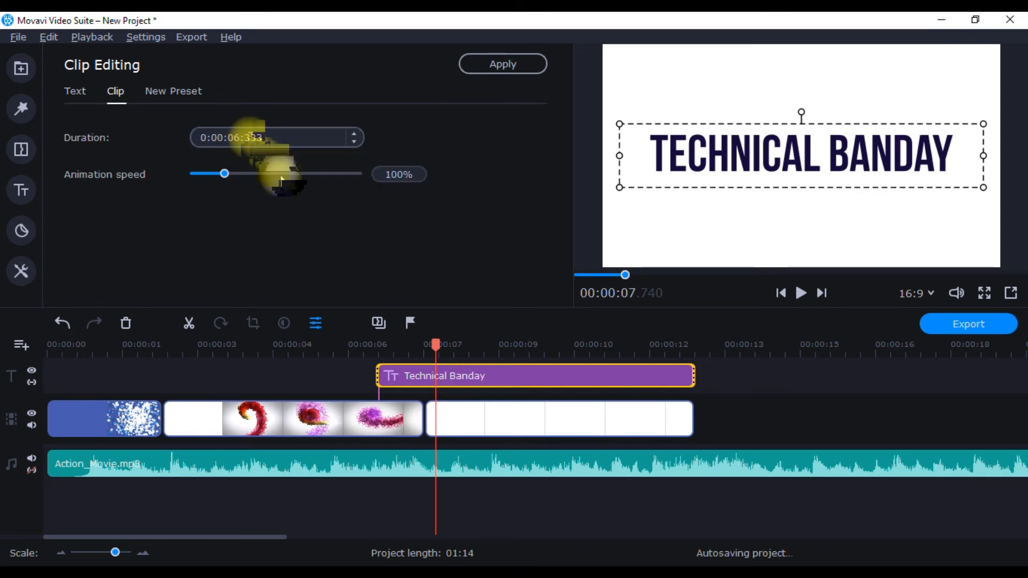
click(185, 93)
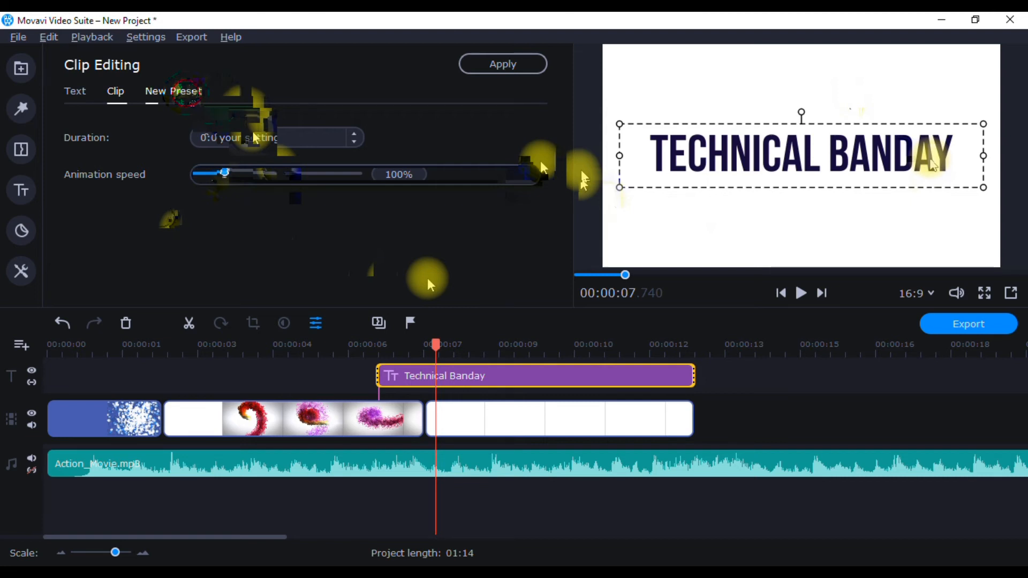
click(237, 179)
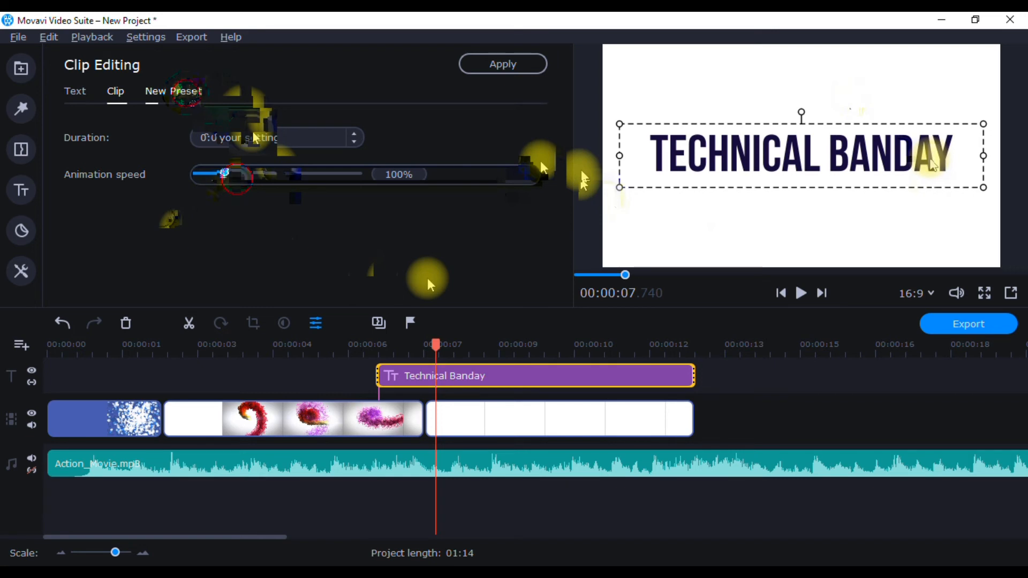
click(110, 218)
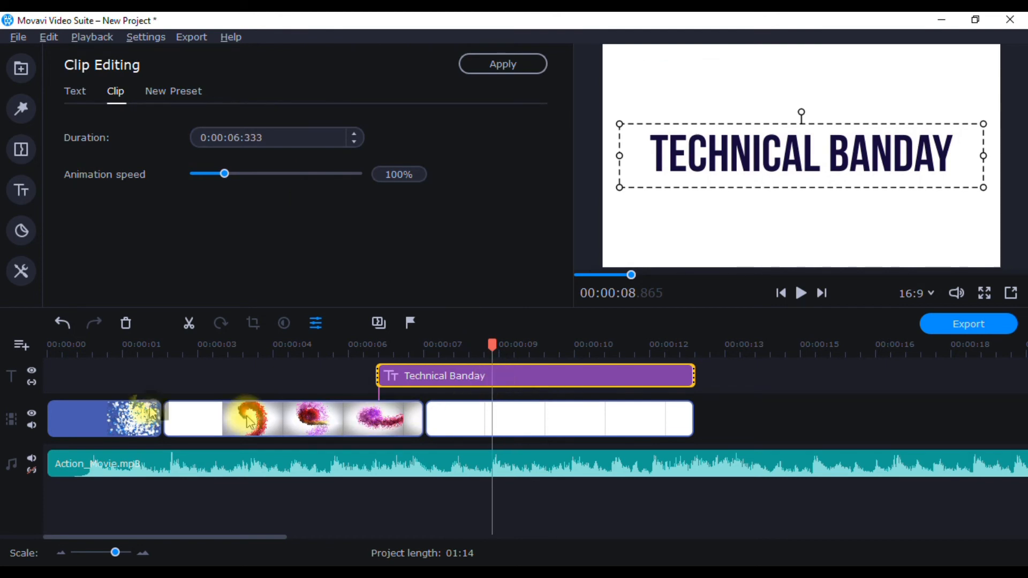
Step: Play the project from the start through the change from the first clip to the Rainbow_Swirl clip
click(49, 343)
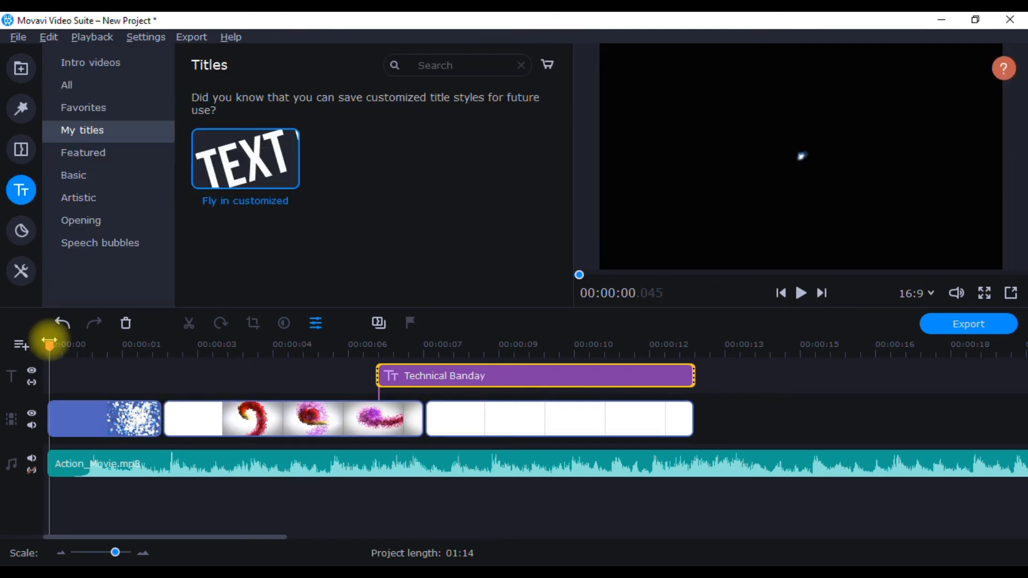
key(space)
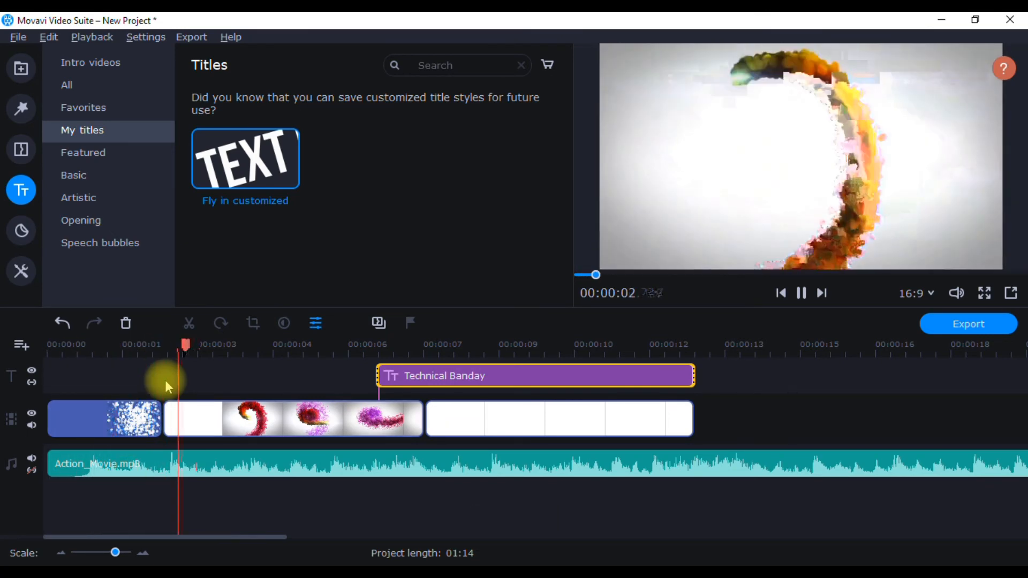
key(space)
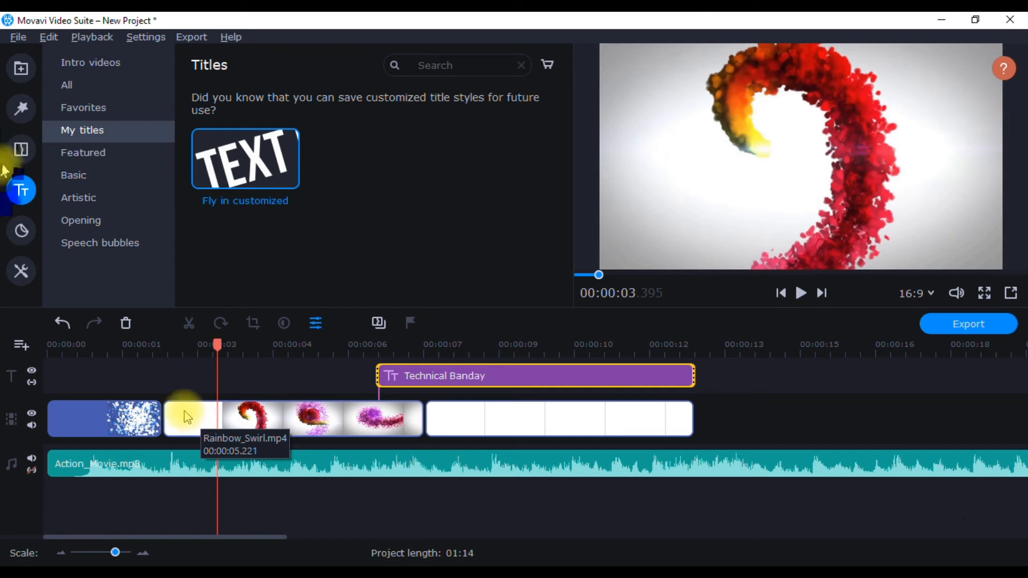
Step: Add a Blur in transition between the first two clips and a Blur out transition before the white background, and scrub through both
click(21, 148)
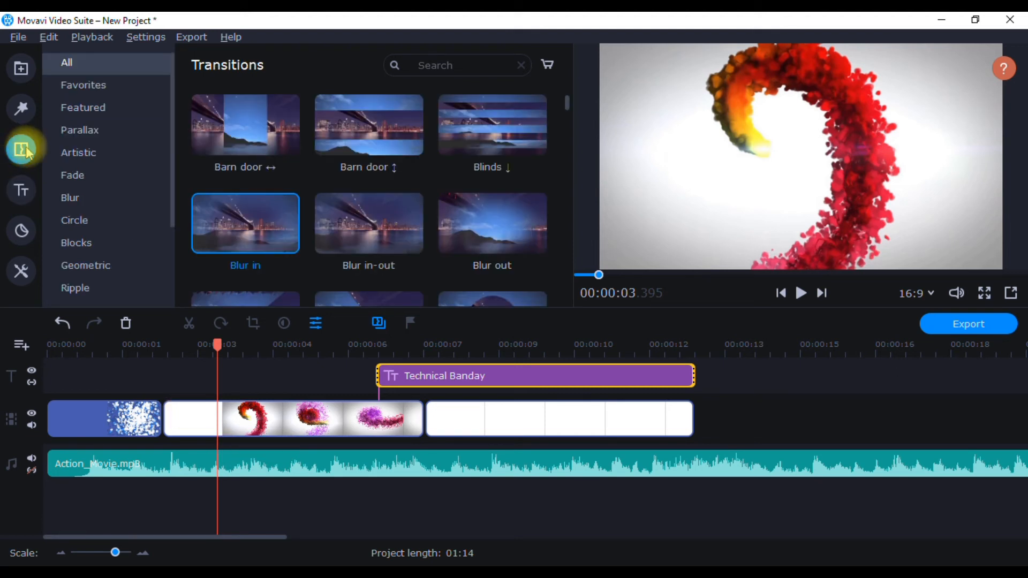
drag(257, 139, 302, 176)
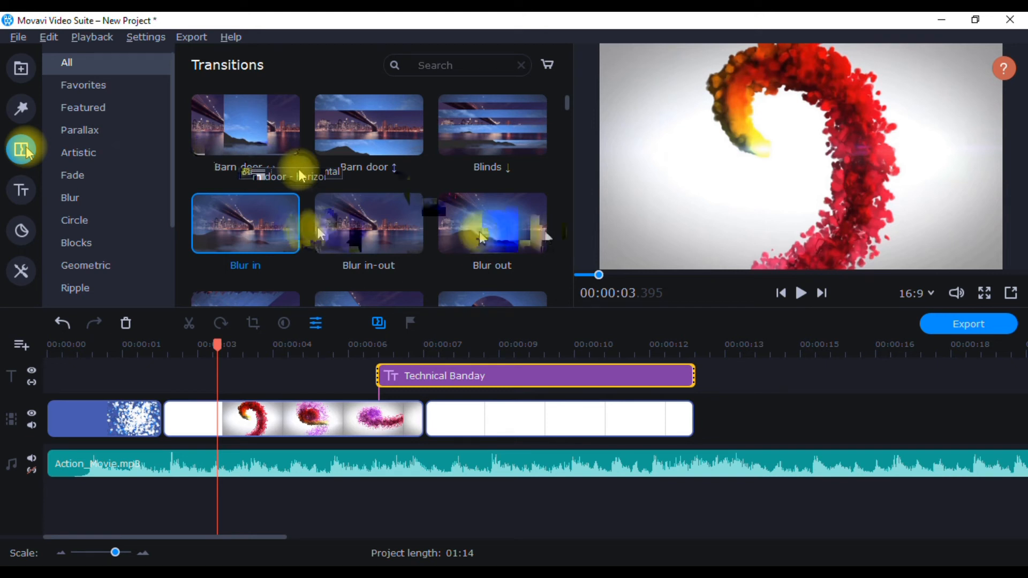
drag(282, 230, 169, 382)
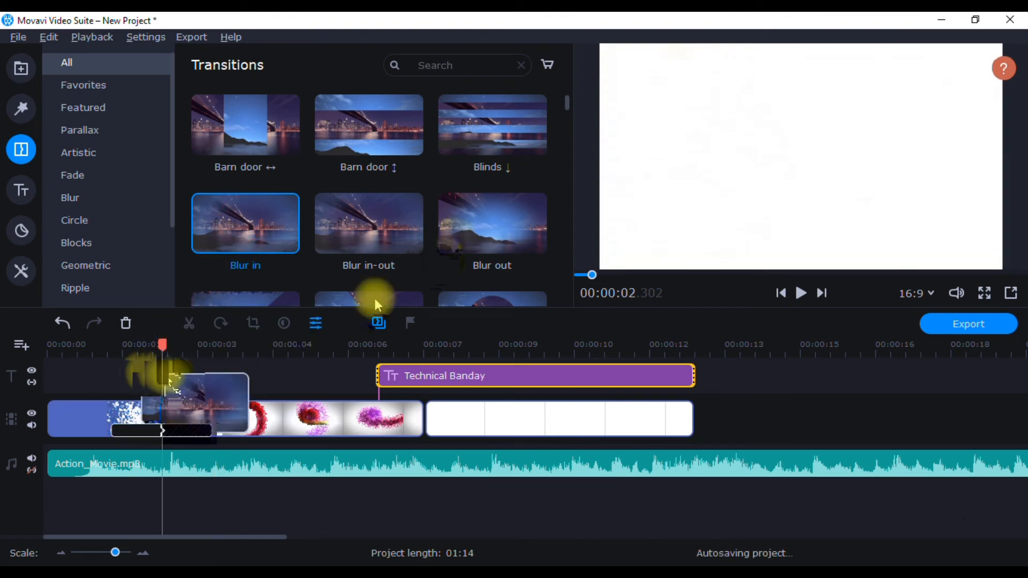
mouse_move(490, 223)
mouse_down()
mouse_move(415, 414)
mouse_move(420, 428)
mouse_up()
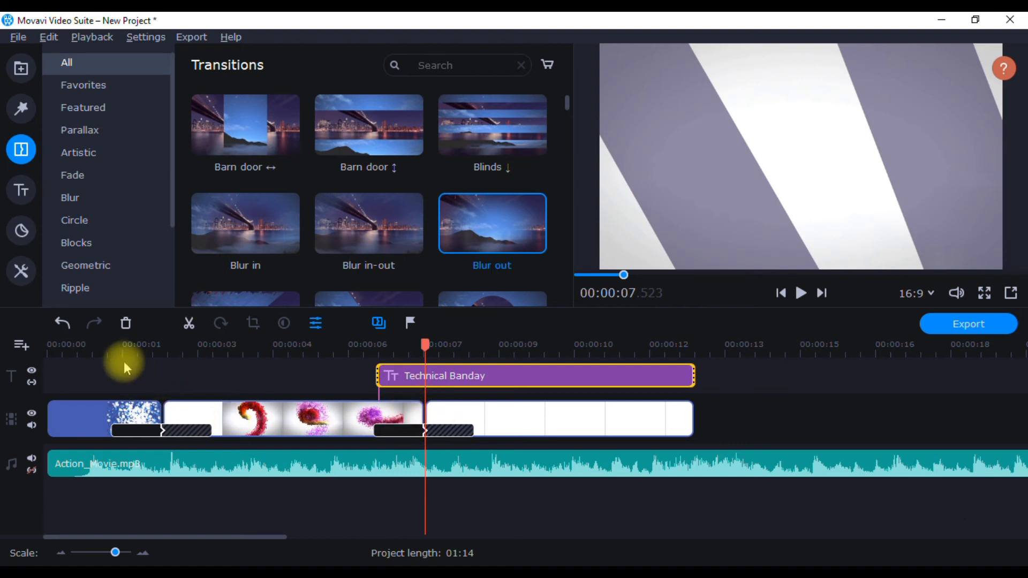
drag(140, 351, 469, 373)
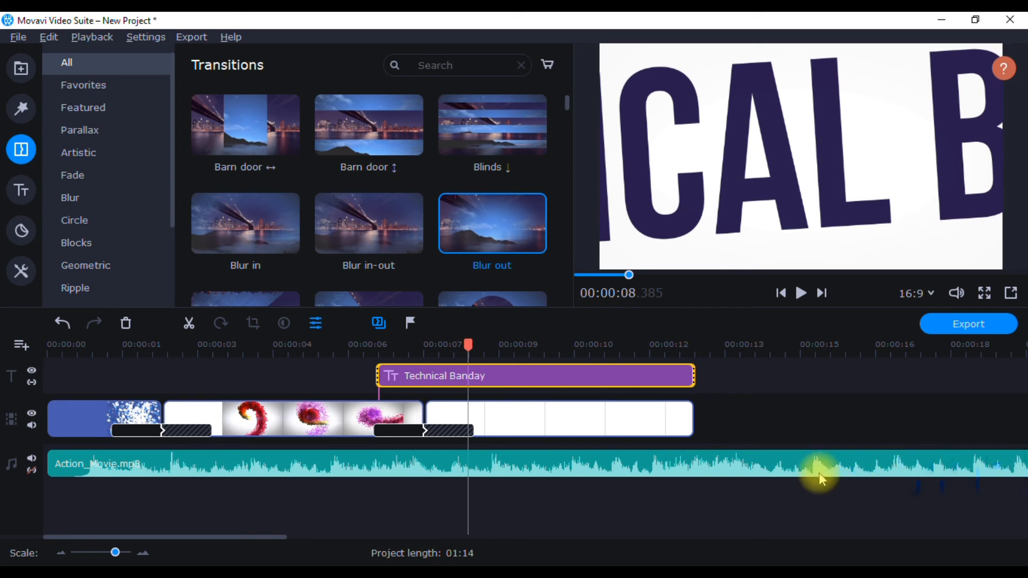
Step: Split the Action_Movie.mp3 music where the white background clip ends and delete the part after the split
click(84, 467)
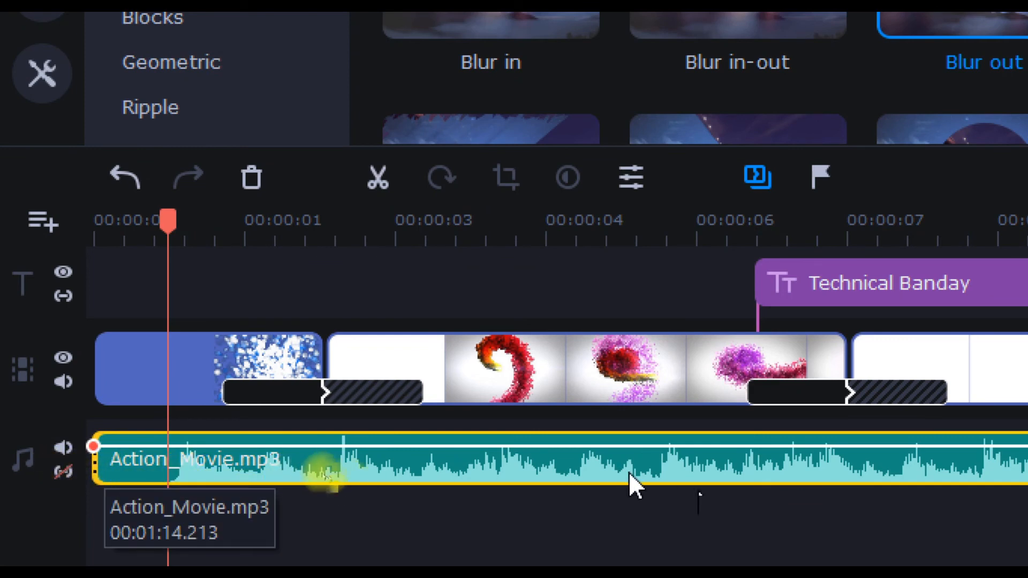
click(695, 343)
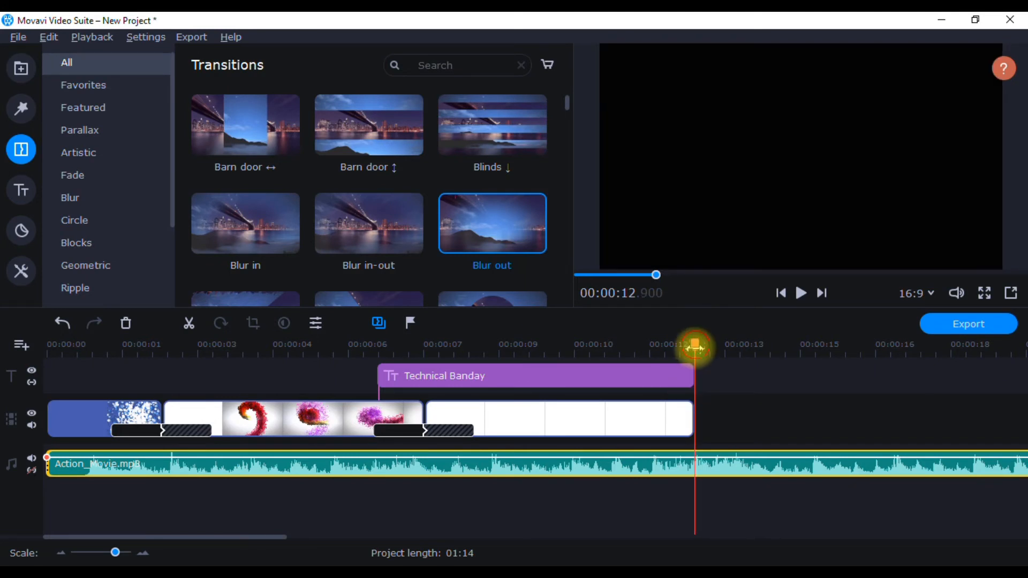
drag(695, 345, 693, 345)
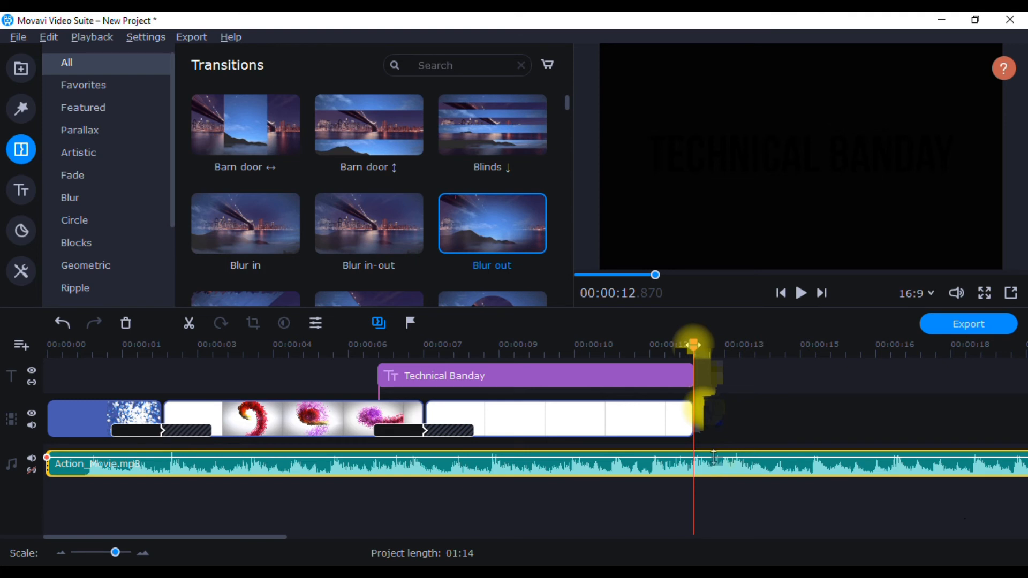
key(ctrl+b)
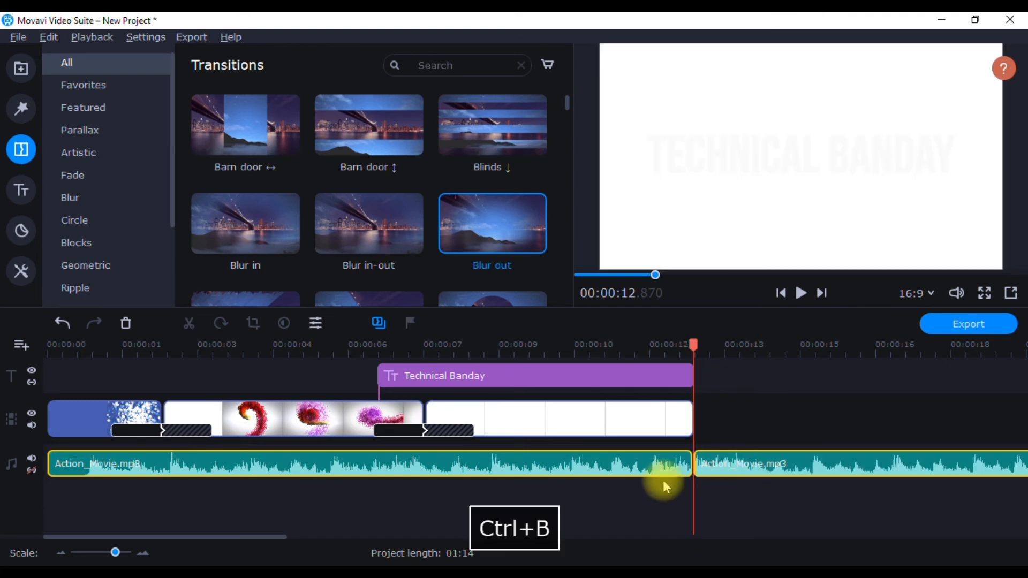
click(800, 471)
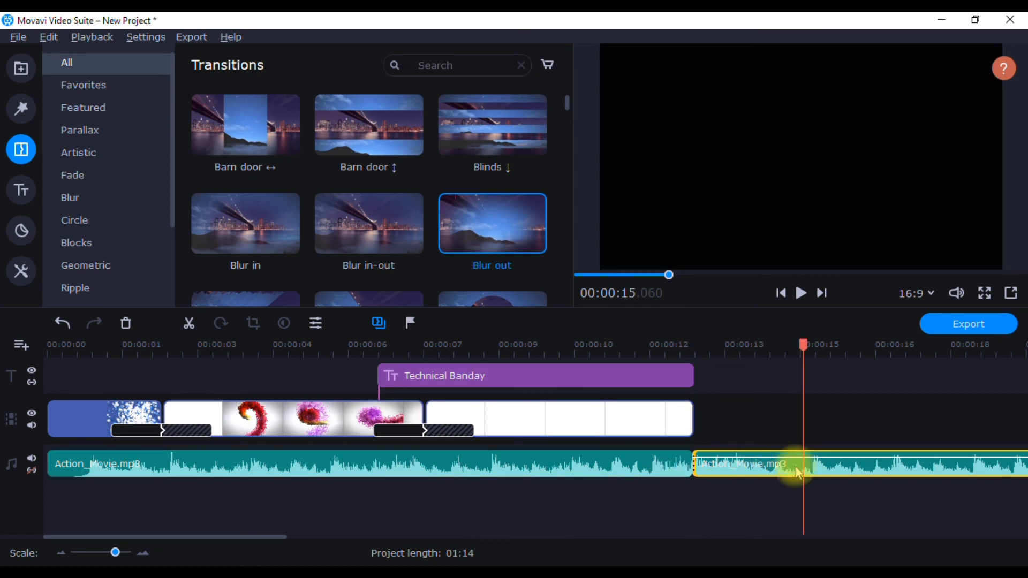
key(Delete)
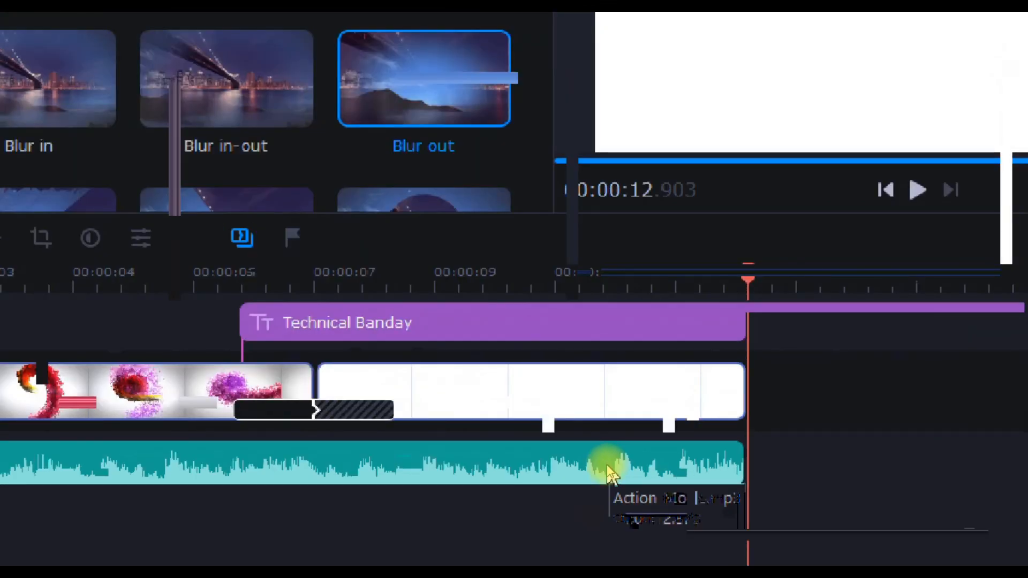
Step: Set the music clip's fade-out to 1.50 seconds and play the project from the start
click(610, 472)
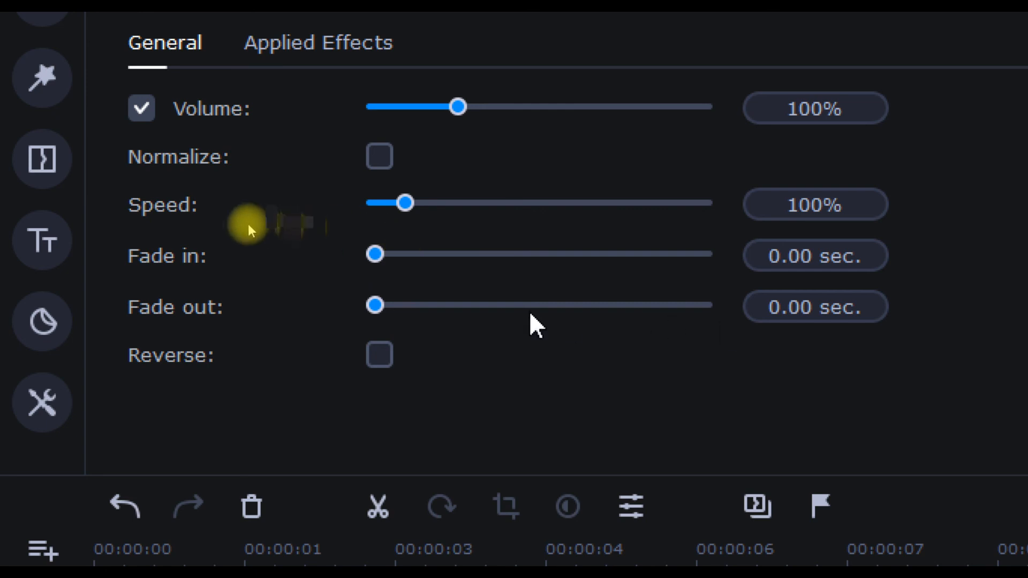
drag(385, 313, 427, 314)
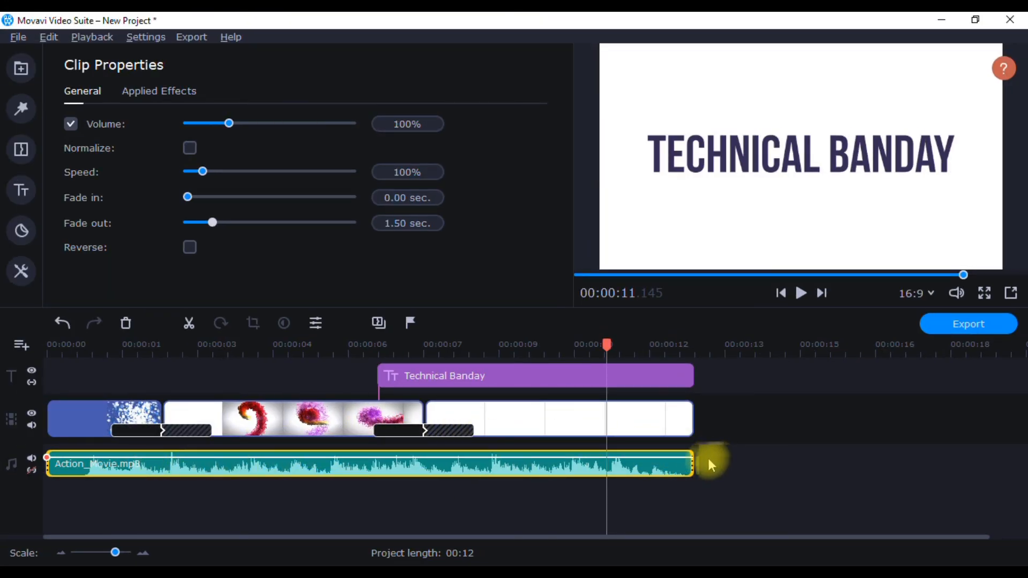
drag(604, 345, 37, 344)
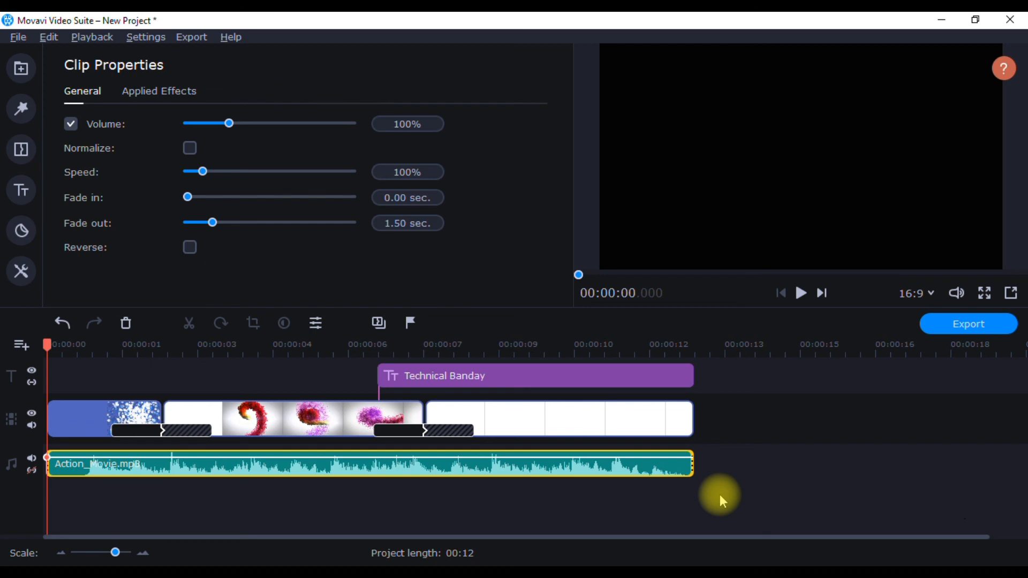
key(space)
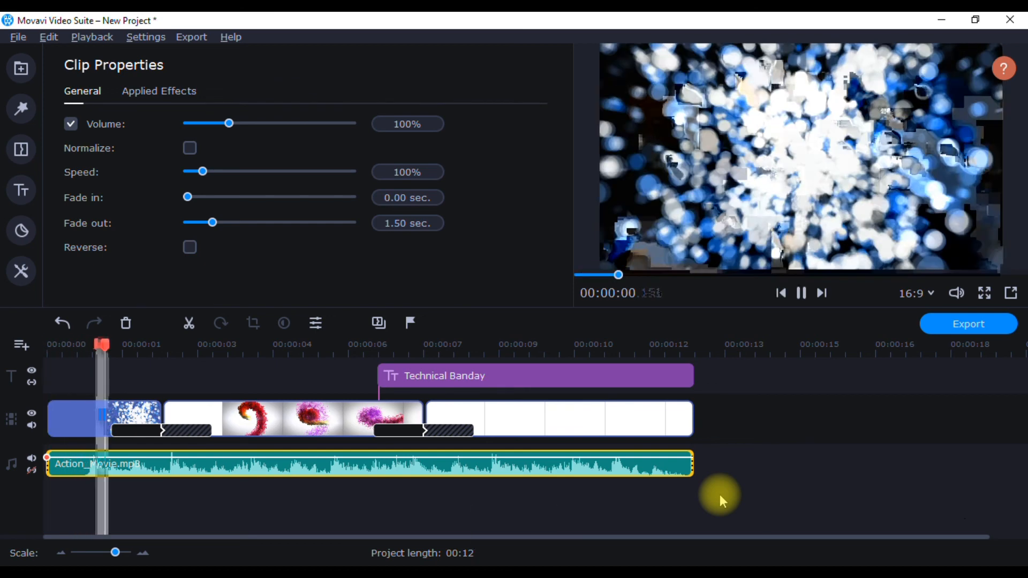